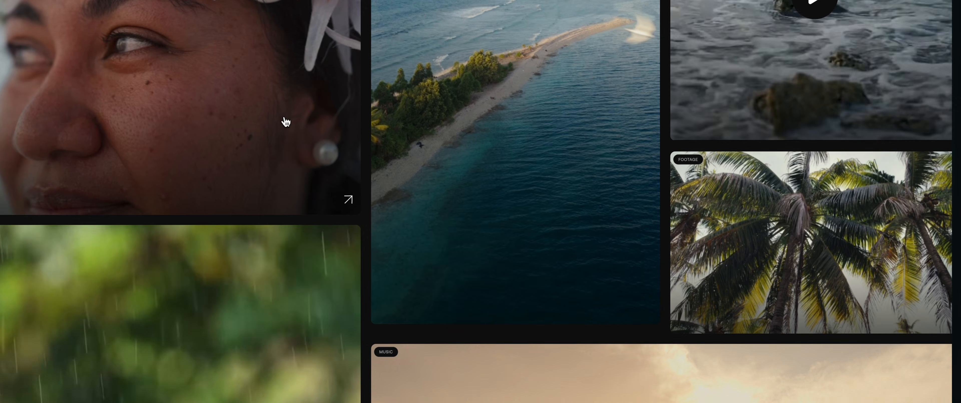
# Zoom in on Tuvalu on the satellite map to examine the shape of its atoll
pyautogui.scroll(-3, 266, 303)
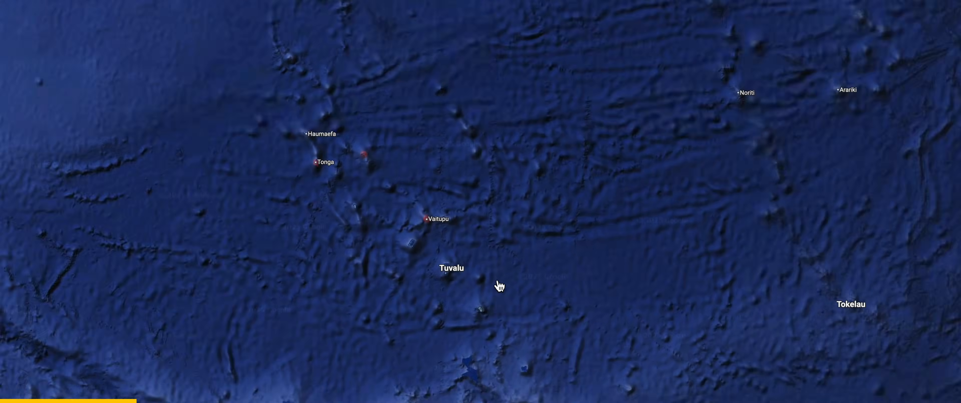
pyautogui.scroll(15, 413, 275)
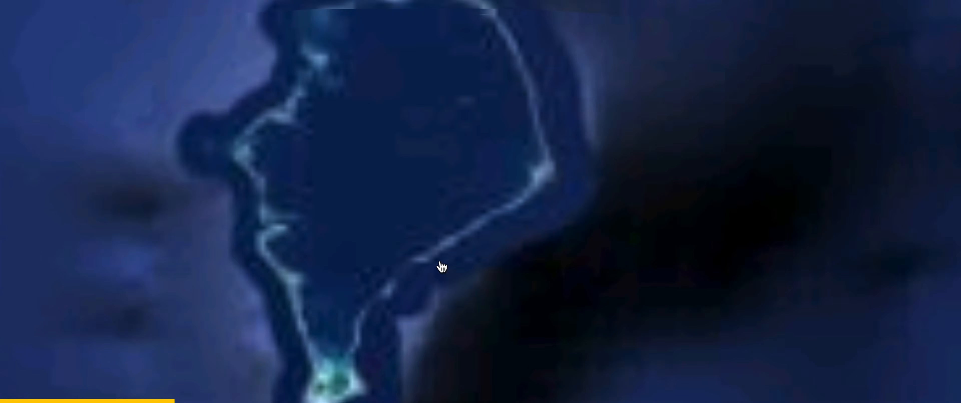
pyautogui.moveTo(442, 267); pyautogui.dragTo(464, 273)
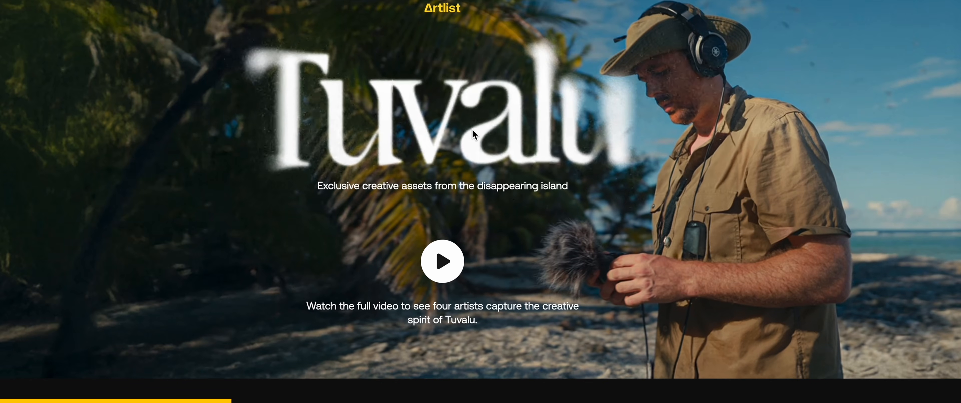
# Look through the Artlist Tuvalu collection page, examining its footage, music, sound effects and artist sections
pyautogui.scroll(-10, 472, 129)
pyautogui.scroll(-8, 473, 131)
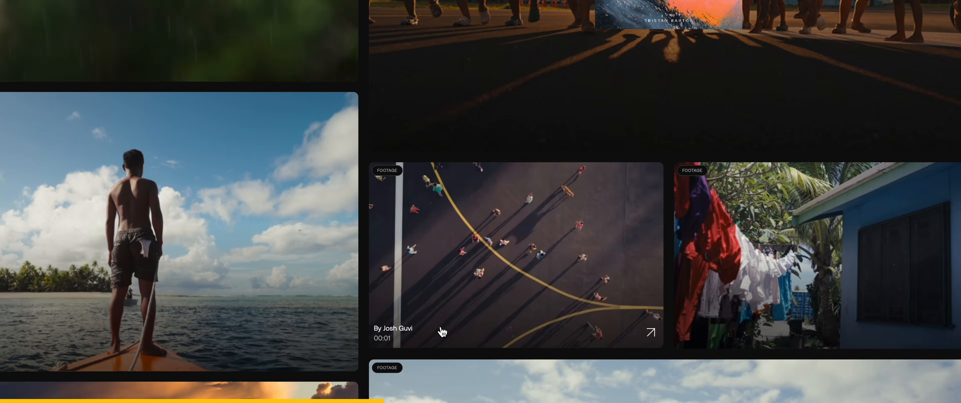
pyautogui.scroll(-10, 440, 329)
pyautogui.scroll(-8, 440, 330)
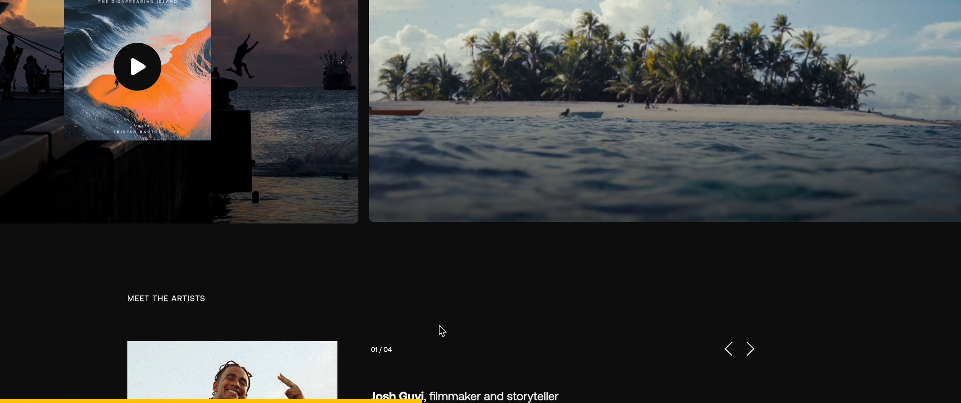
pyautogui.scroll(-3, 725, 307)
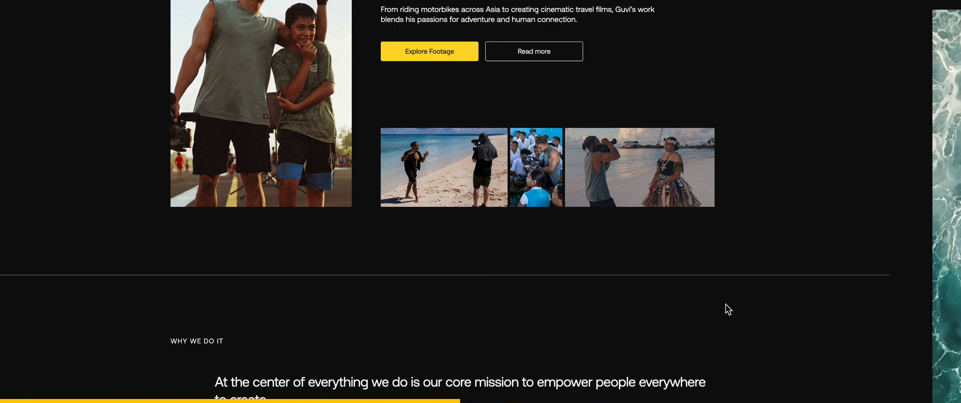
pyautogui.scroll(5, 725, 307)
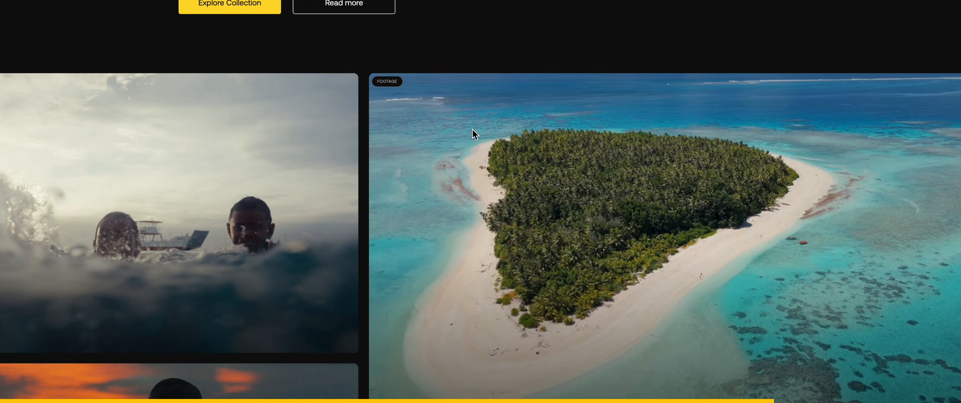
pyautogui.scroll(-2, 475, 135)
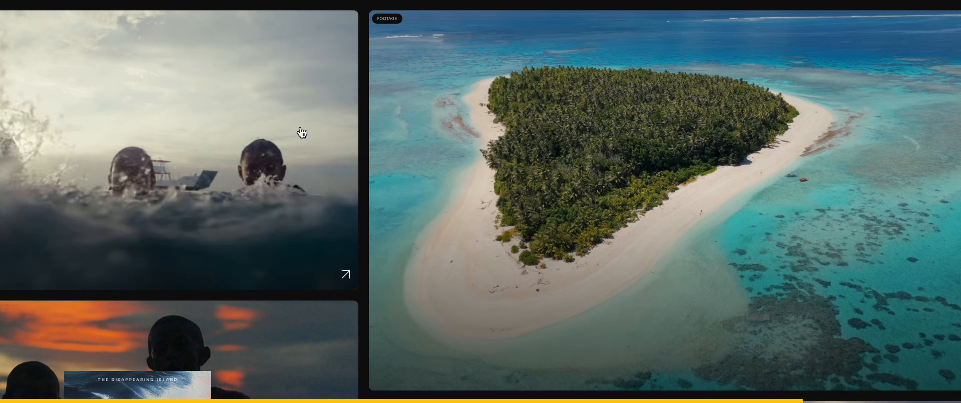
pyautogui.scroll(-3, 261, 224)
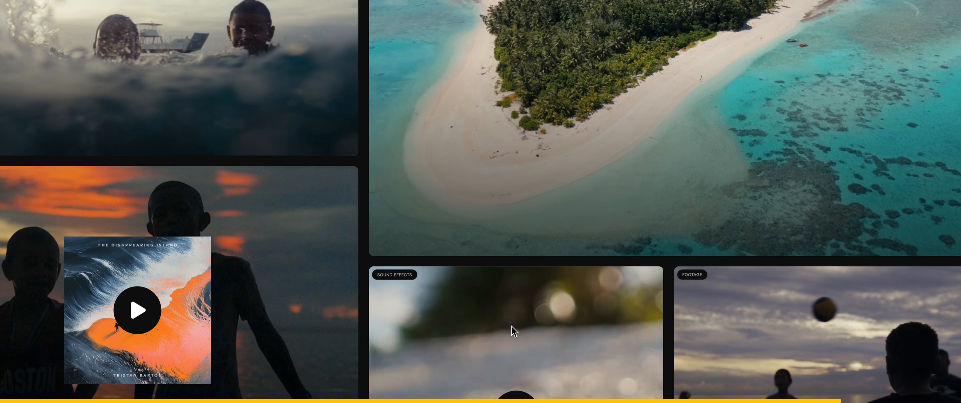
pyautogui.scroll(-3, 511, 328)
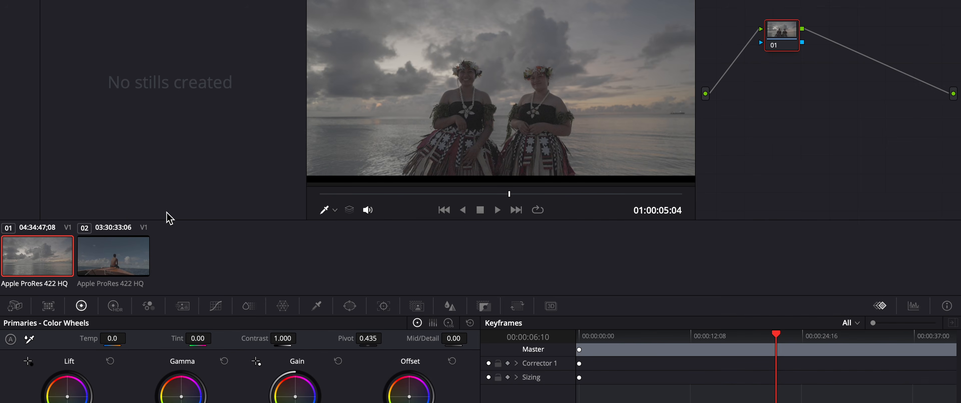
# In DaVinci Resolve, play and scrub through the two ungraded ProRes clips to examine their footage
pyautogui.click(134, 257)
pyautogui.click(36, 257)
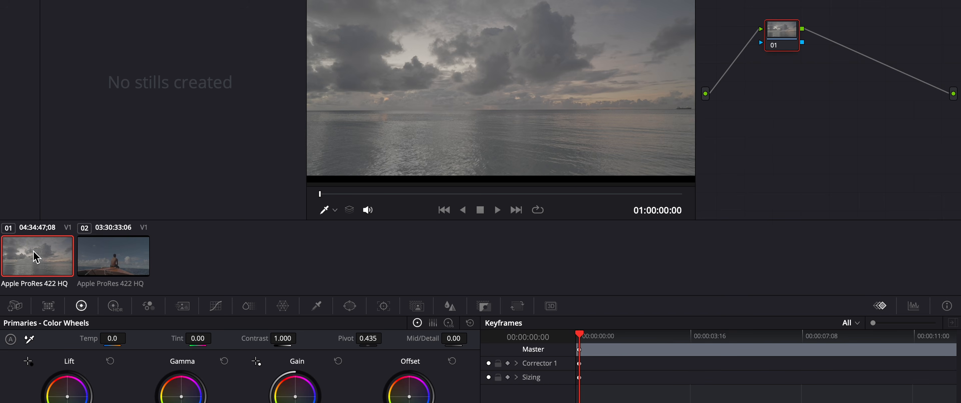
pyautogui.press('space')
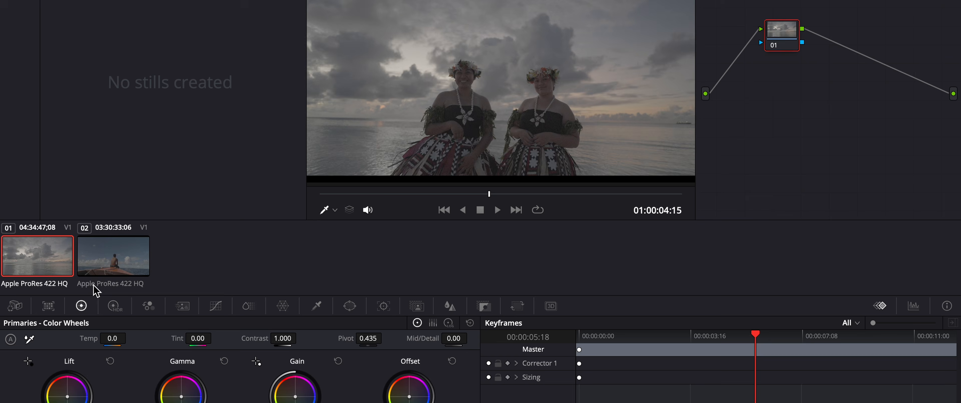
pyautogui.click(132, 258)
pyautogui.moveTo(423, 193); pyautogui.dragTo(482, 193)
pyautogui.press('Up')
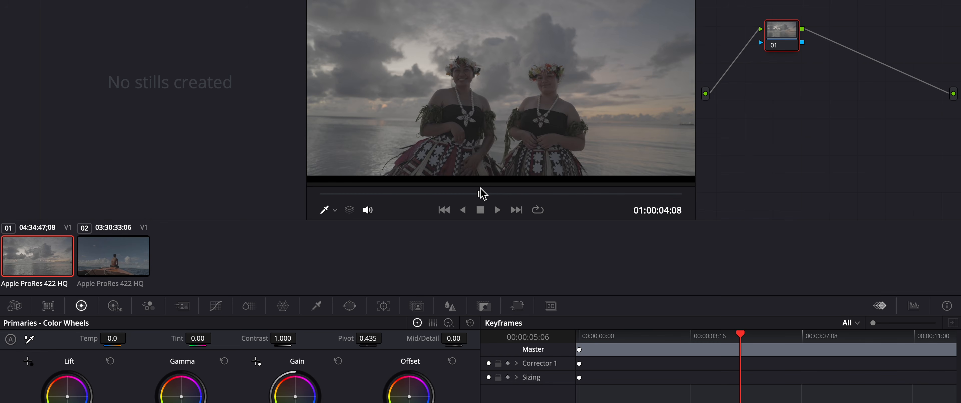
pyautogui.click(112, 263)
pyautogui.moveTo(476, 193); pyautogui.dragTo(496, 194)
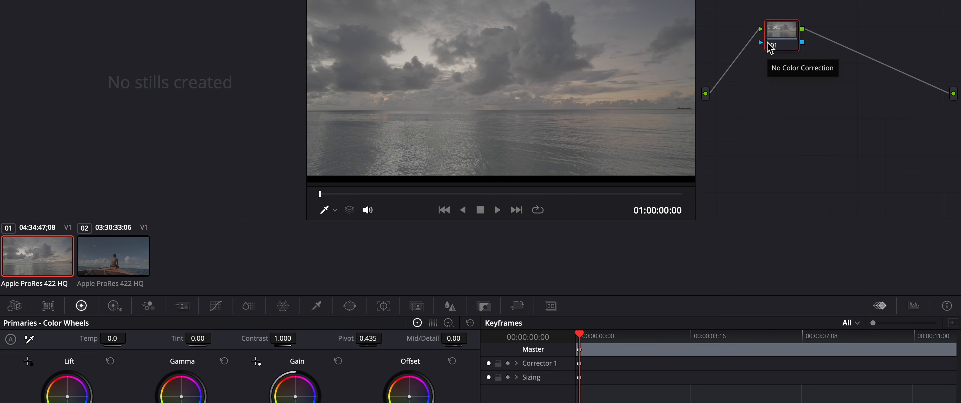
# Add serial nodes to clip 01 to build a five-node chain and spread the nodes out in the graph
pyautogui.hotkey('alt', 's')
pyautogui.hotkey('alt', 's')
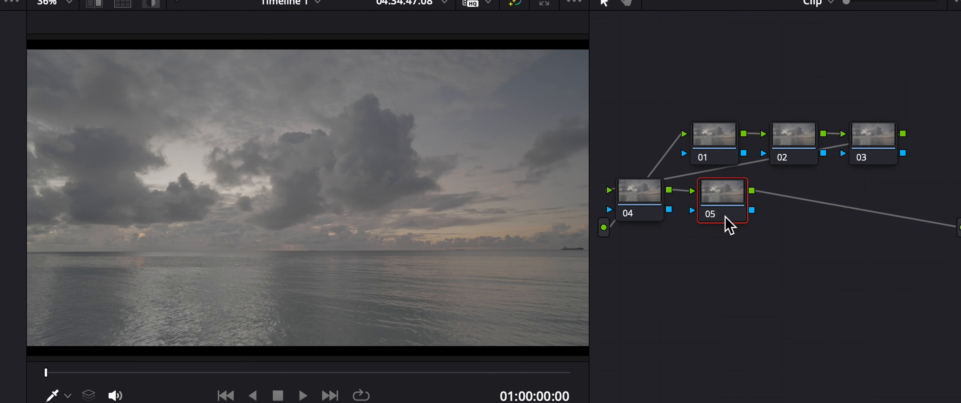
pyautogui.moveTo(788, 86); pyautogui.dragTo(865, 146)
pyautogui.moveTo(742, 85); pyautogui.dragTo(796, 126)
pyautogui.moveTo(857, 142); pyautogui.dragTo(816, 186)
pyautogui.moveTo(713, 119); pyautogui.dragTo(649, 64)
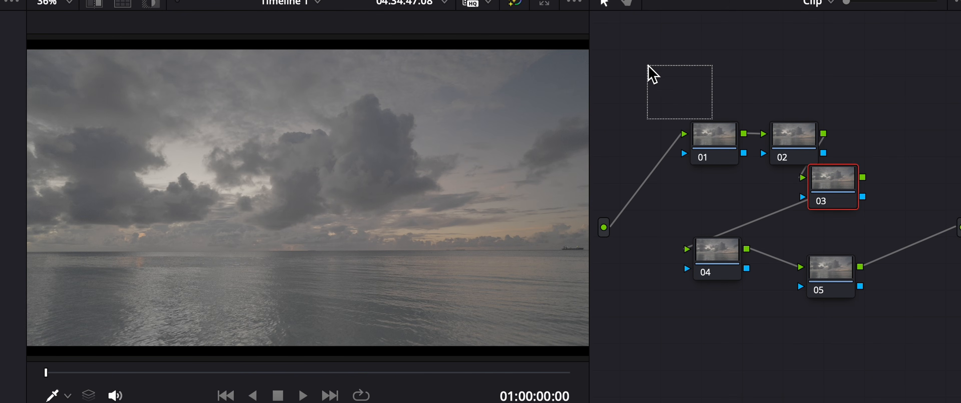
pyautogui.moveTo(720, 142); pyautogui.dragTo(660, 90)
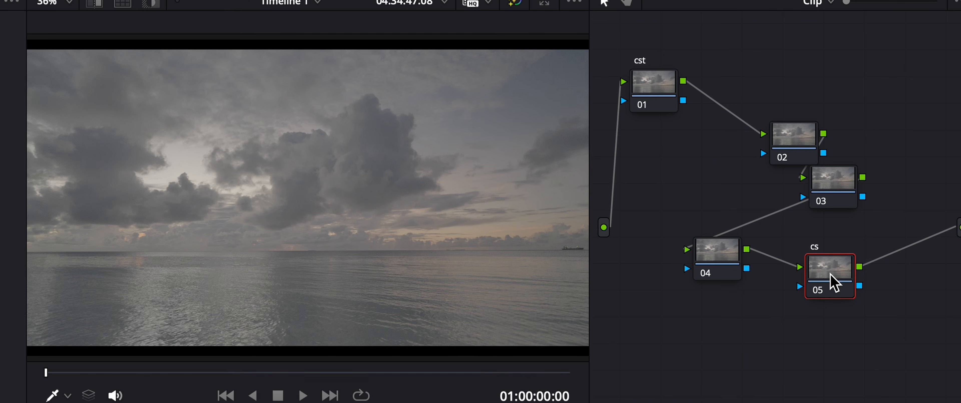
# Label nodes 01 and 05 "cst" and apply the Color Space Transform effect to both
pyautogui.moveTo(812, 99); pyautogui.dragTo(550, 31)
pyautogui.moveTo(853, 100); pyautogui.dragTo(682, 165)
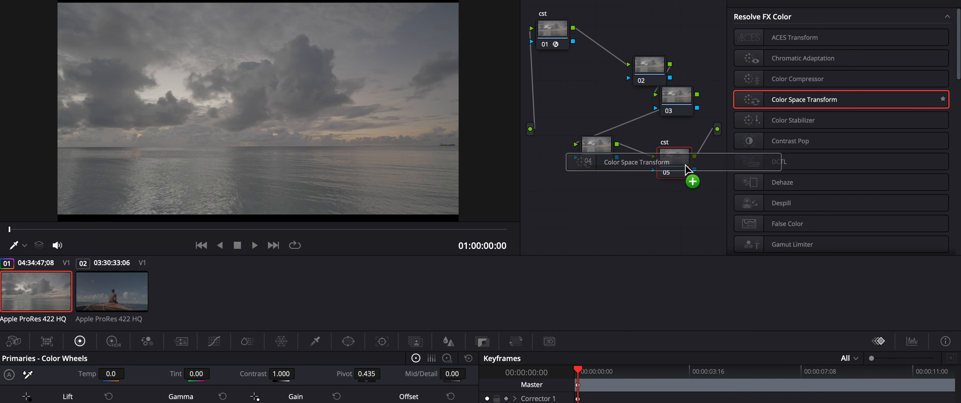
# Set node 01's transform to input color space Sony S-Gamut3.Cine and input gamma Sony S-Log3
pyautogui.click(879, 51)
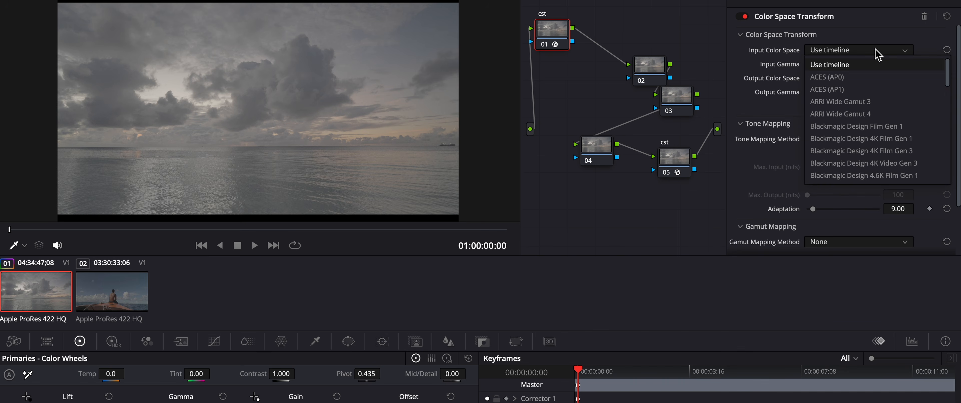
pyautogui.scroll(-10, 860, 102)
pyautogui.click(857, 138)
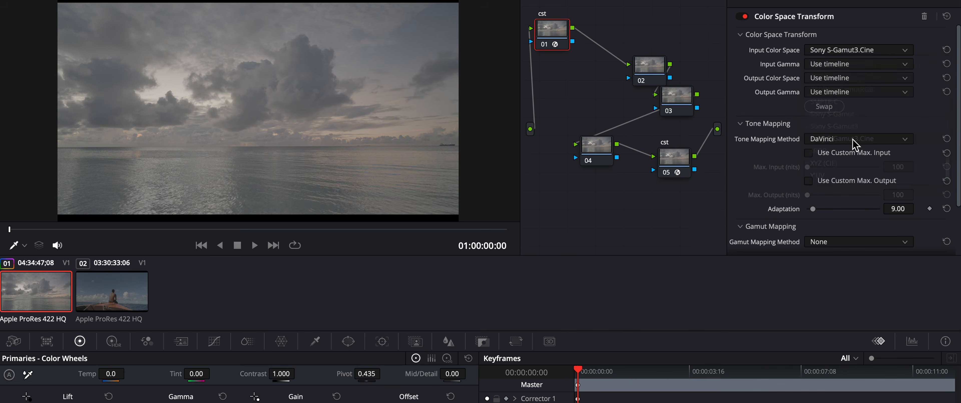
pyautogui.click(860, 66)
pyautogui.scroll(-8, 873, 112)
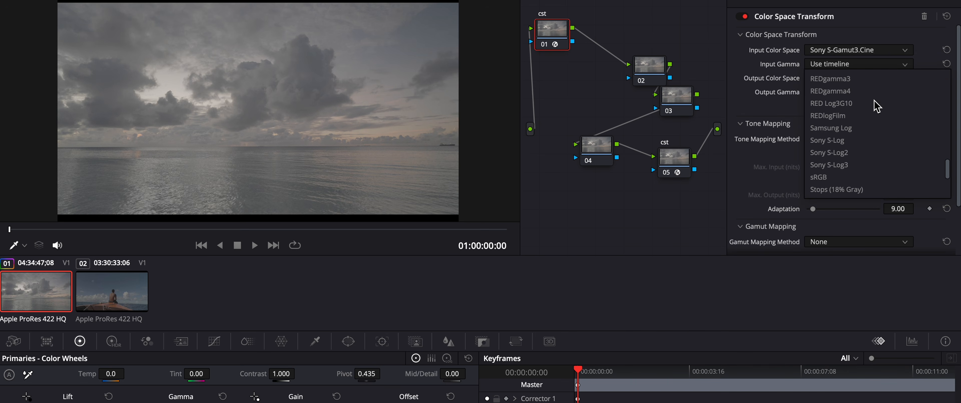
pyautogui.click(857, 168)
# Set node 01's output color space to DaVinci Wide Gamut and choose the matching output gamma
pyautogui.click(859, 77)
pyautogui.scroll(-10, 873, 141)
pyautogui.scroll(2, 873, 142)
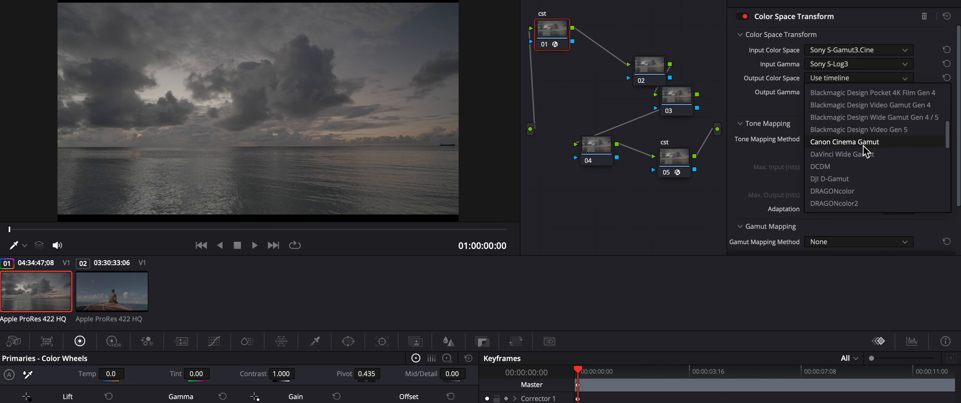
pyautogui.click(858, 151)
pyautogui.click(867, 93)
pyautogui.scroll(-2, 876, 167)
pyautogui.click(862, 107)
# Set node 05's input color space to DaVinci Wide Gamut and input gamma to DaVinci Intermediate, and choose its output color space
pyautogui.click(674, 157)
pyautogui.click(836, 50)
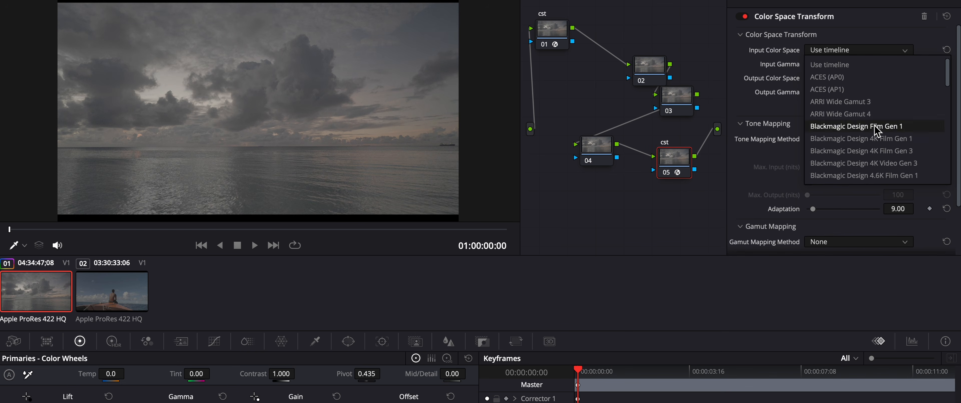
pyautogui.scroll(-10, 875, 130)
pyautogui.scroll(8, 874, 130)
pyautogui.click(866, 151)
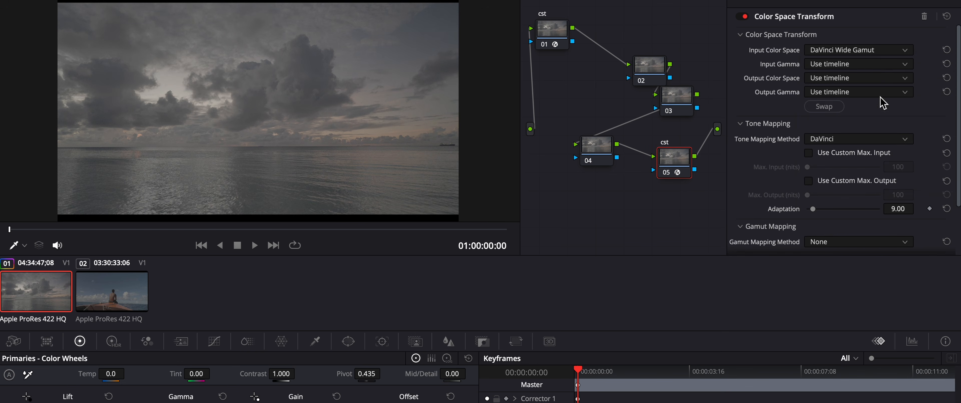
pyautogui.click(875, 65)
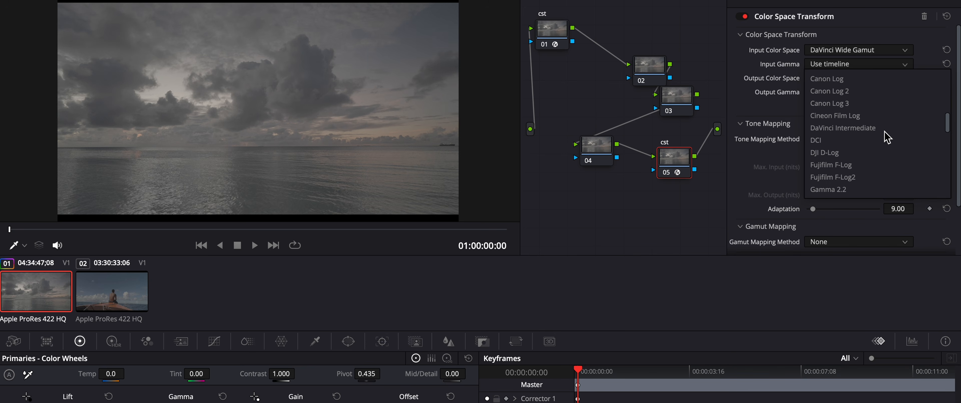
pyautogui.scroll(2, 888, 138)
pyautogui.scroll(-1, 862, 176)
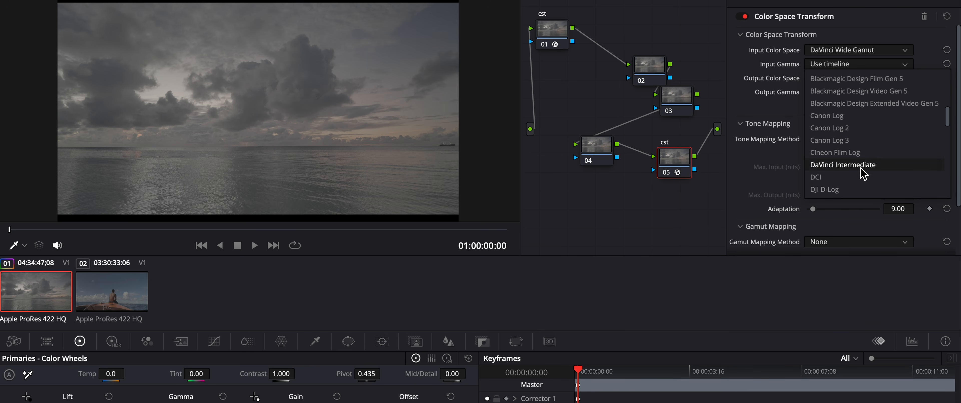
pyautogui.click(858, 175)
pyautogui.click(866, 78)
pyautogui.scroll(-6, 874, 153)
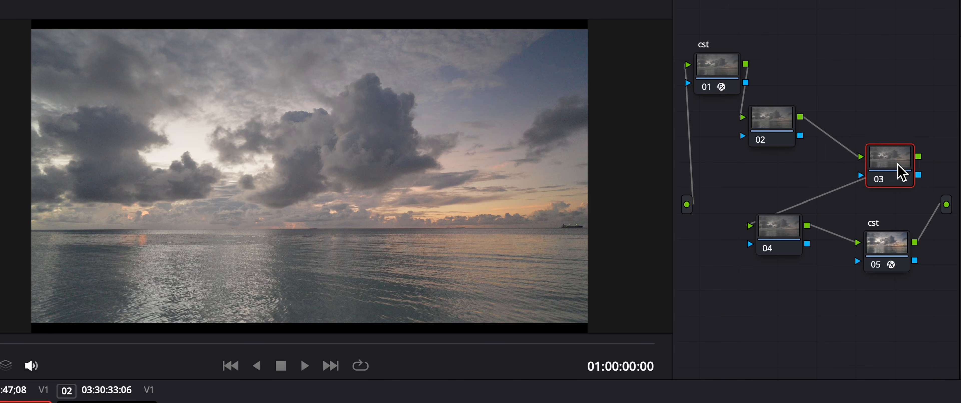
# Move node 03 closer to node 02 and place the playhead at 01:00:05:17, where the two women stand by the water
pyautogui.moveTo(902, 172); pyautogui.dragTo(872, 164)
pyautogui.click(367, 343)
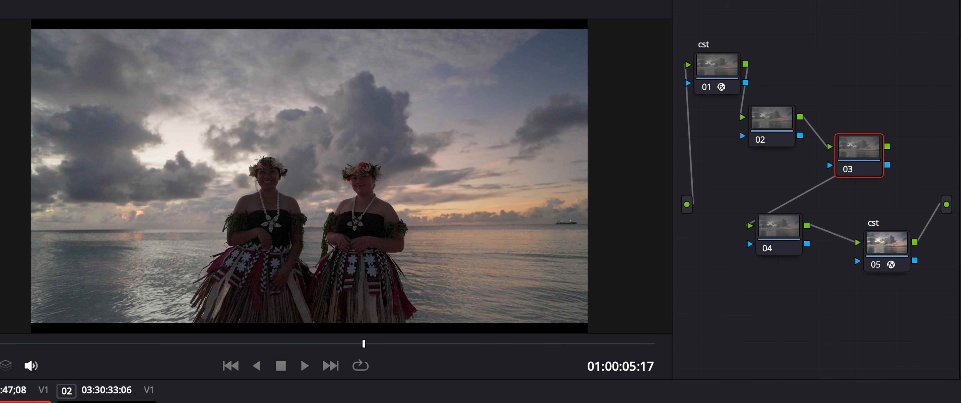
pyautogui.click(605, 1)
pyautogui.click(605, 0)
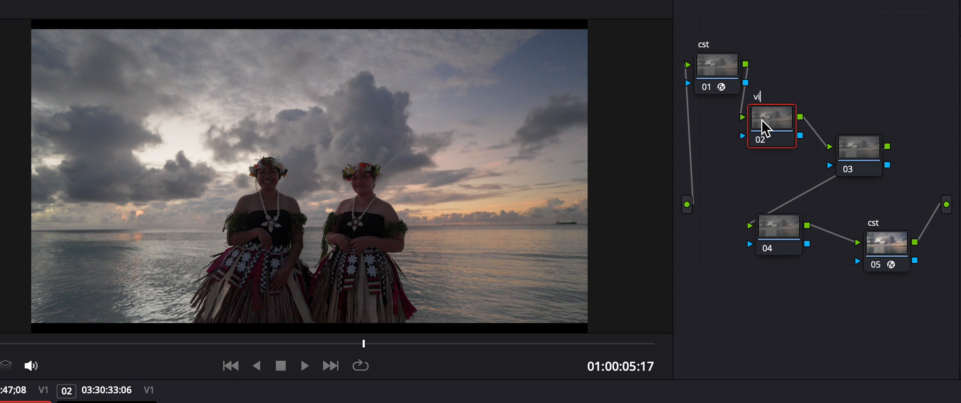
# Complete and arrange the chain between the cst nodes with nodes labelled vignette, pri, color/hue, glow/diffusion and grain
pyautogui.write('te')
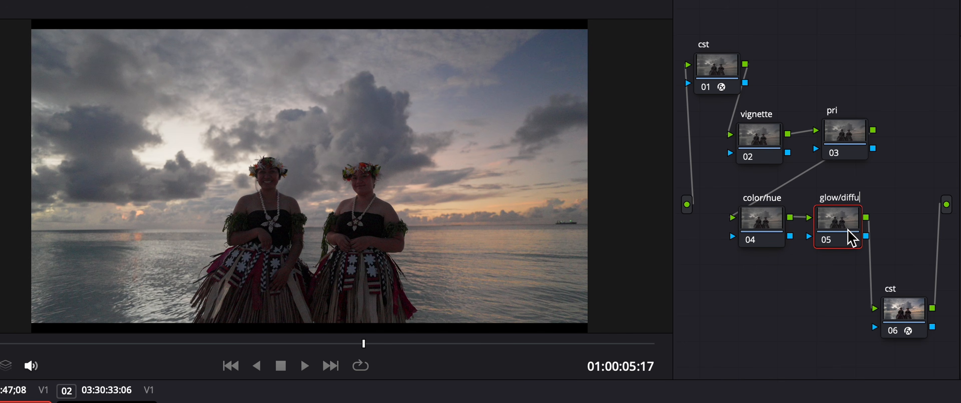
pyautogui.hotkey('alt', 's')
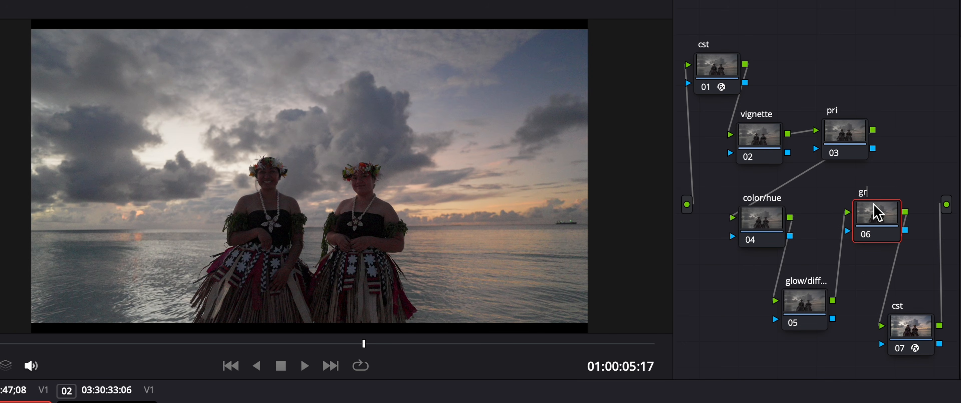
pyautogui.moveTo(803, 300); pyautogui.dragTo(804, 284)
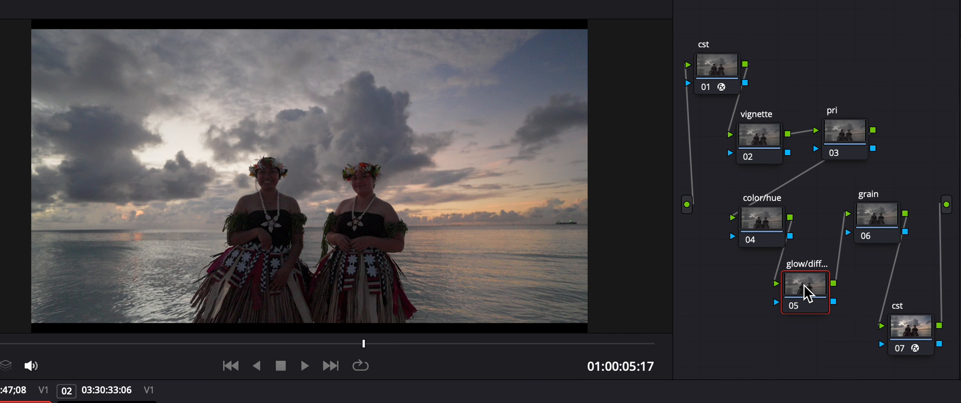
pyautogui.moveTo(876, 239); pyautogui.dragTo(829, 357)
pyautogui.moveTo(816, 304); pyautogui.dragTo(879, 245)
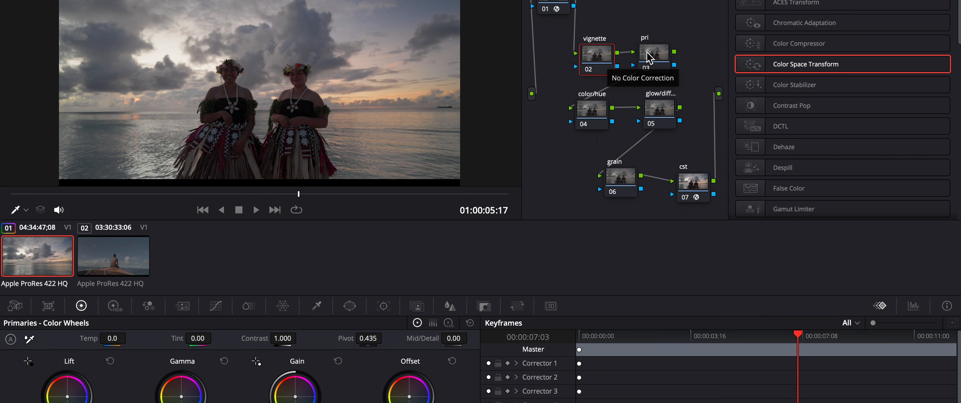
# Shape a gentle S-curve on the pri node's custom curve, lowering shadows and lifting highlights, and compare with the node disabled
pyautogui.click(597, 114)
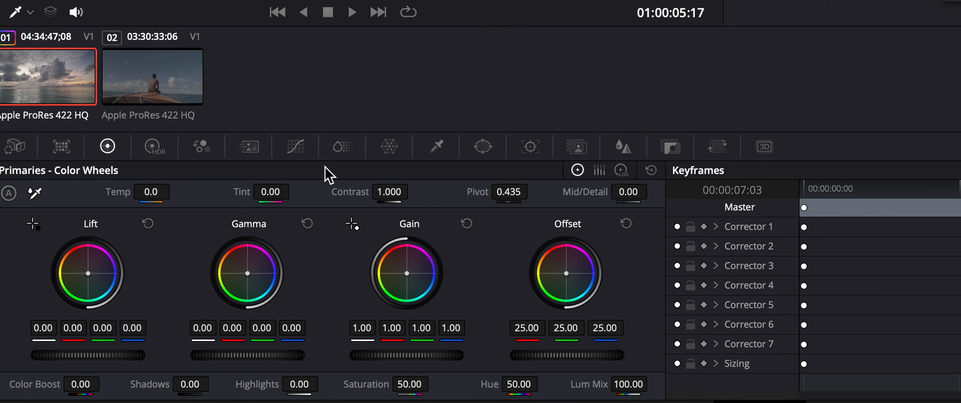
pyautogui.click(296, 147)
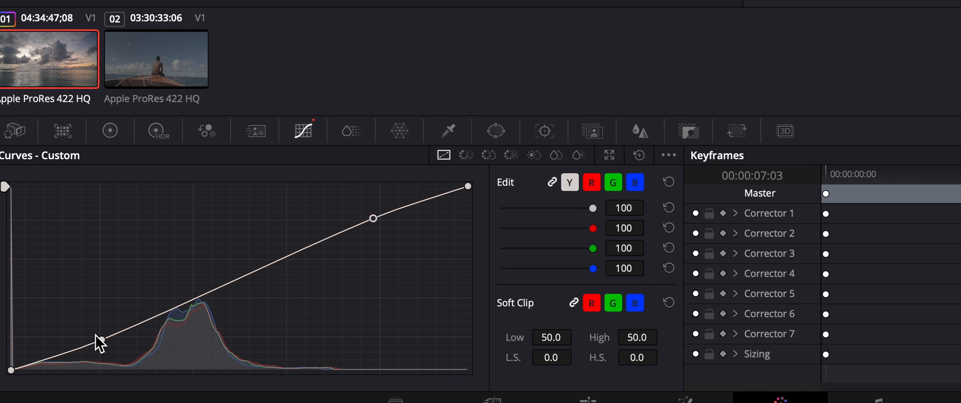
pyautogui.press('super+d')
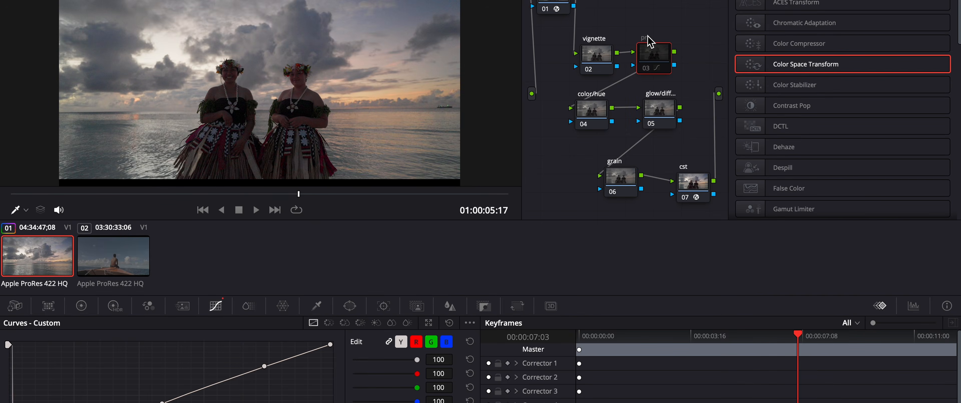
pyautogui.press('super+d')
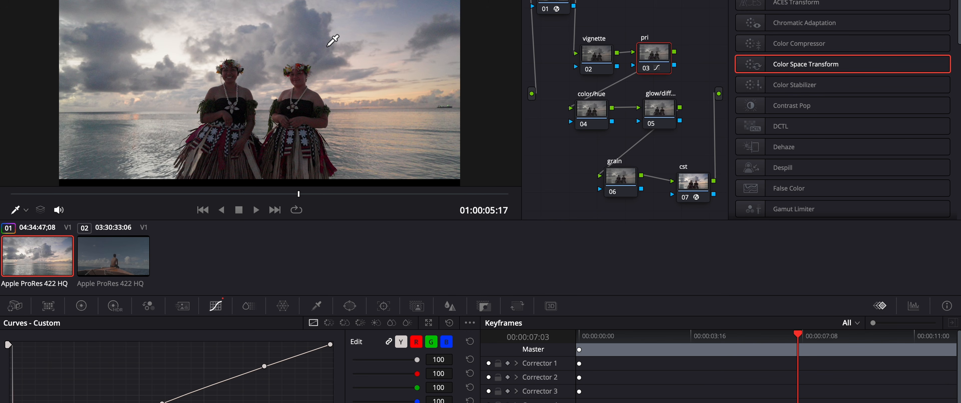
# Brighten the image with the primaries color wheels on the pri node and compare it with the node disabled
pyautogui.click(81, 305)
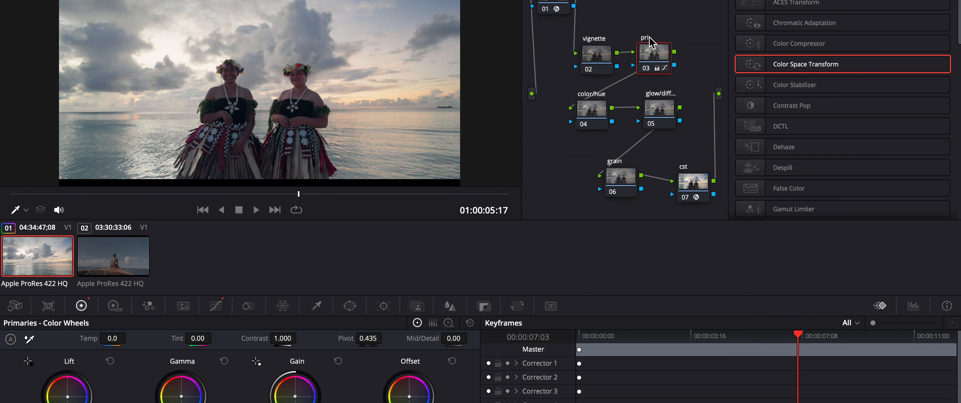
pyautogui.hotkey('ctrl', 'd')
pyautogui.hotkey('ctrl', 'd')
# View the Color Warper's Hue - Saturation grid for the color/hue node
pyautogui.click(600, 109)
pyautogui.click(283, 307)
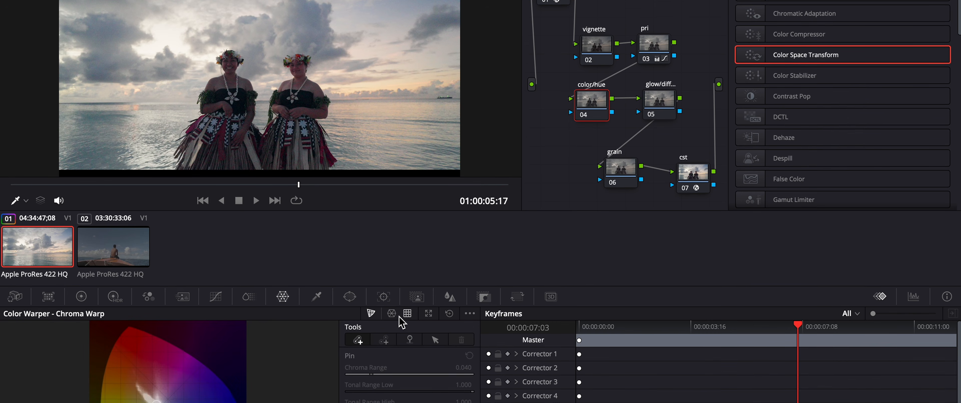
pyautogui.click(392, 322)
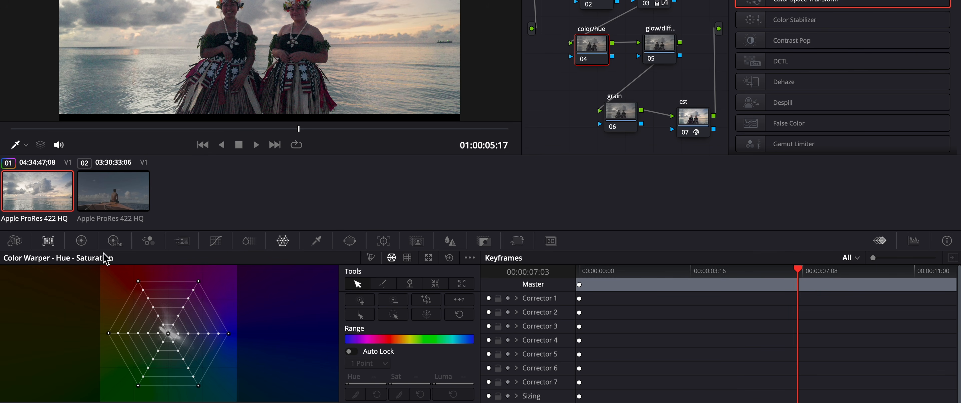
# Add control points for the red, yellow, green, cyan, blue and magenta hues on the color/hue node's Hue Vs Hue curve
pyautogui.click(215, 241)
pyautogui.click(333, 261)
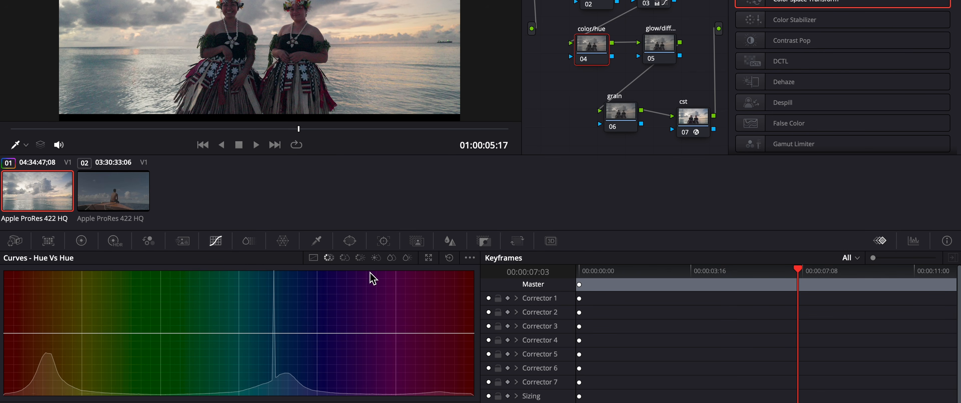
pyautogui.click(97, 396)
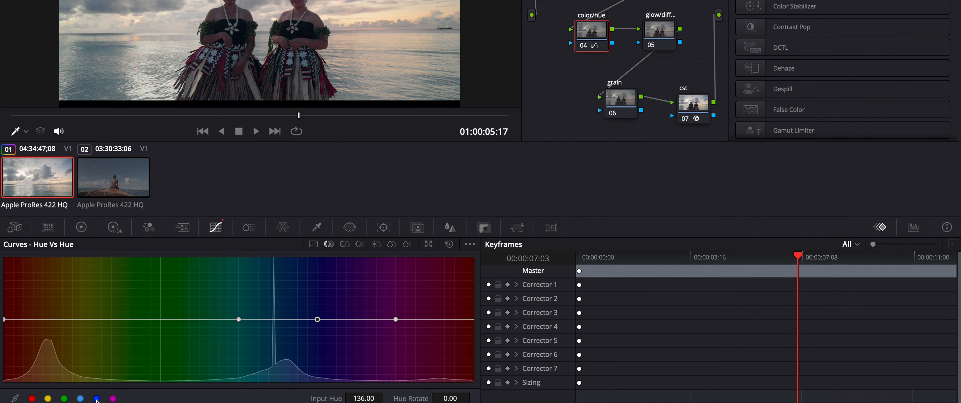
pyautogui.click(81, 394)
pyautogui.click(47, 394)
pyautogui.click(64, 394)
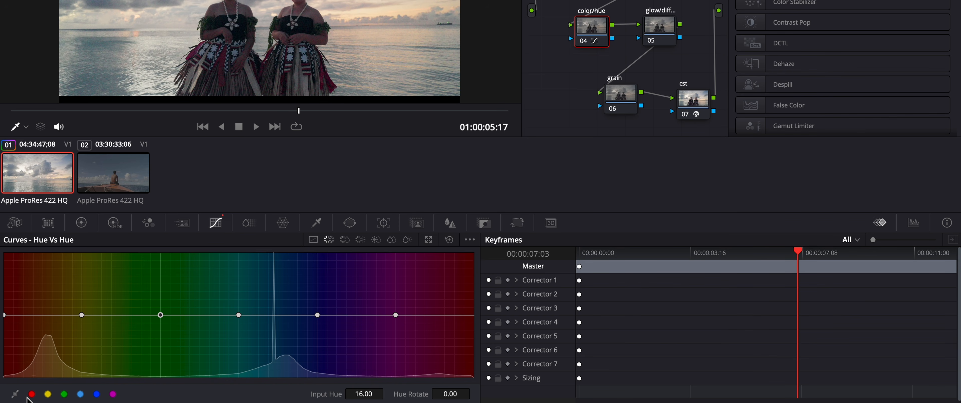
pyautogui.click(32, 394)
# Try a Hue Rotate of 31.20 on the orange hues and inspect the women's skin tones up close
pyautogui.moveTo(49, 322); pyautogui.dragTo(50, 311)
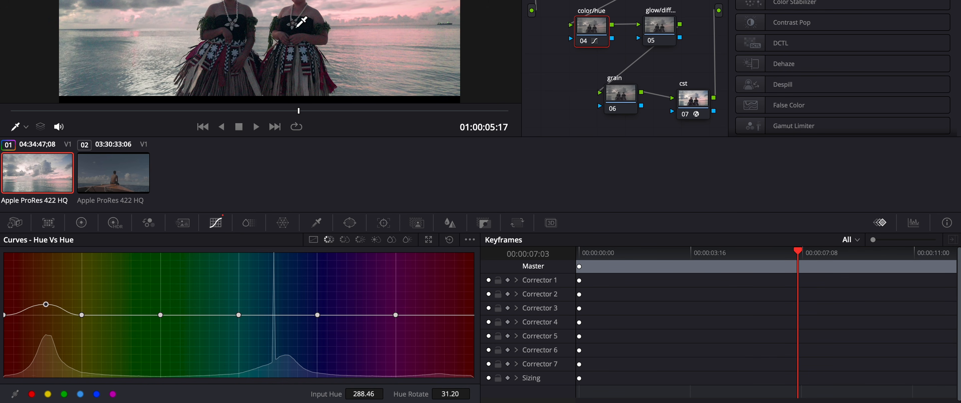
pyautogui.scroll(6, 302, 21)
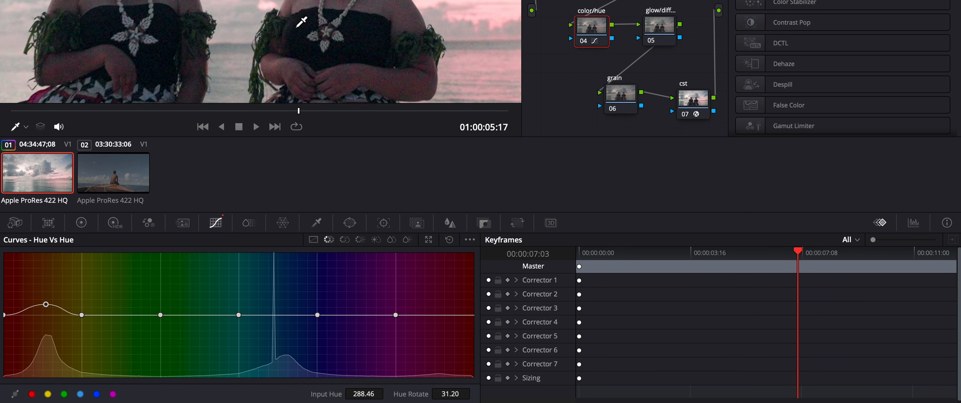
pyautogui.scroll(-6, 301, 22)
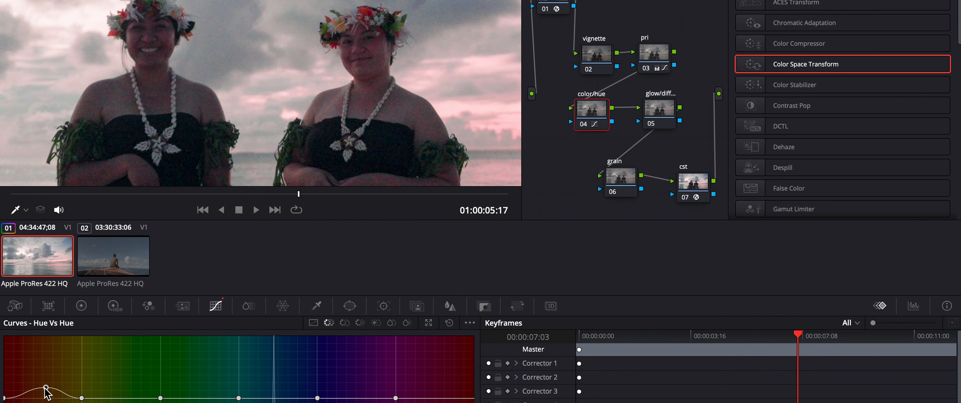
# Return the orange point of the Hue Vs Hue curve to neutral and lower the red point slightly
pyautogui.moveTo(45, 389); pyautogui.dragTo(5, 400)
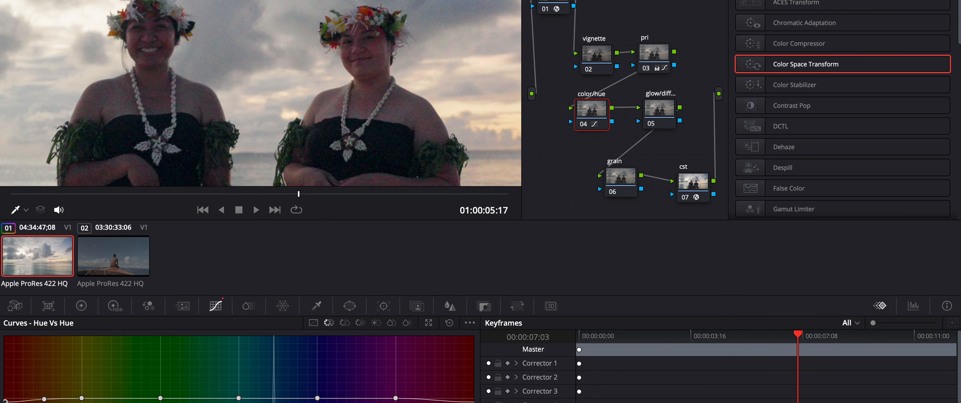
pyautogui.click(45, 398)
pyautogui.moveTo(5, 402); pyautogui.dragTo(5, 402)
pyautogui.scroll(-5, 293, 70)
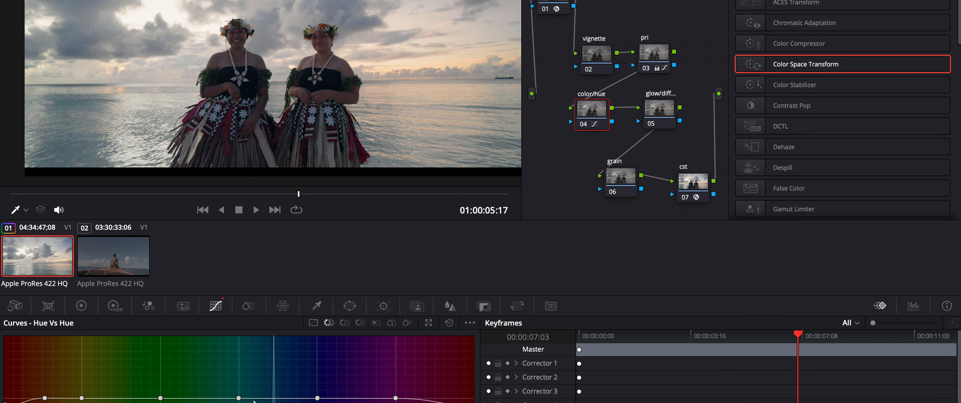
# Raise the hues between cyan and blue slightly on the Hue Vs Hue curve and compare the shot with all grades bypassed
pyautogui.moveTo(280, 398); pyautogui.dragTo(281, 389)
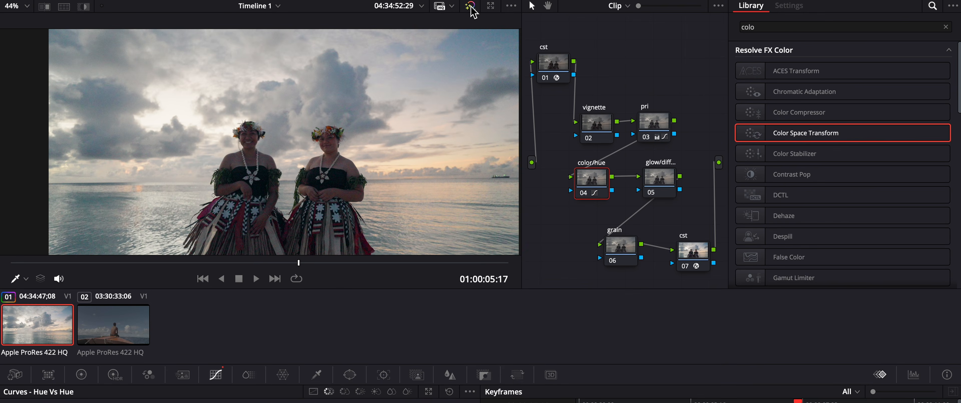
pyautogui.click(470, 6)
pyautogui.click(471, 6)
# Add Glow to the glow/diffusion node with Spread 0.558, H/V Ratio 0.132, Gain 0.698 and Opacity 0.500, and compare it with the node disabled
pyautogui.click(663, 187)
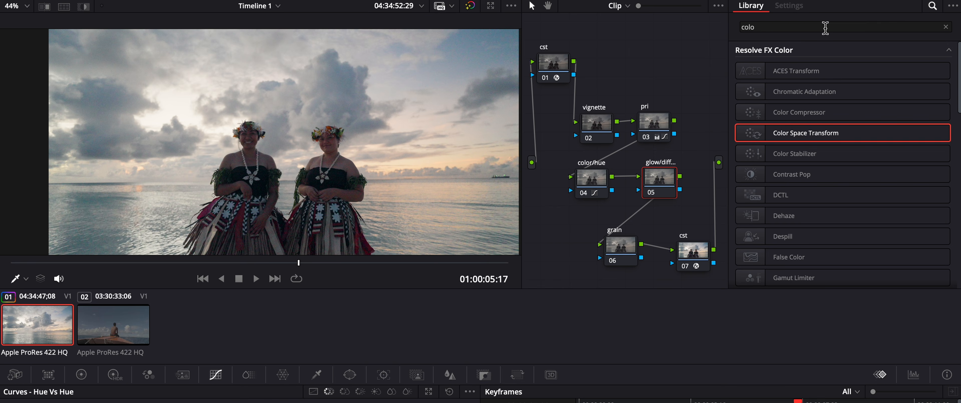
pyautogui.click(947, 28)
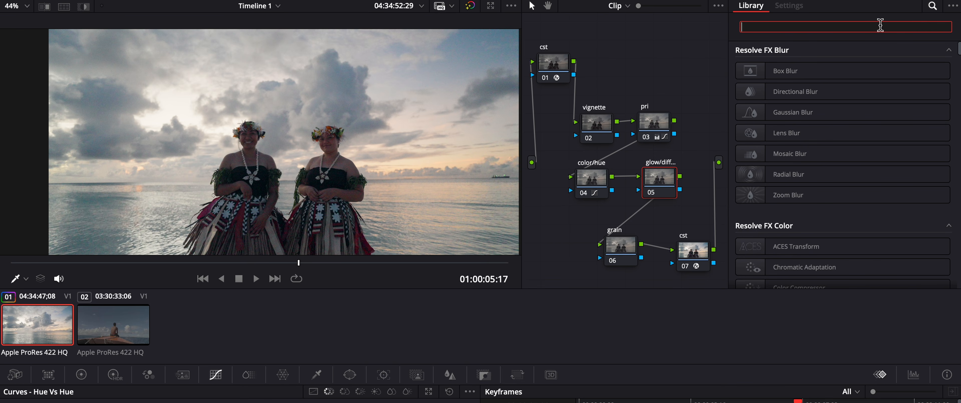
pyautogui.write('glow')
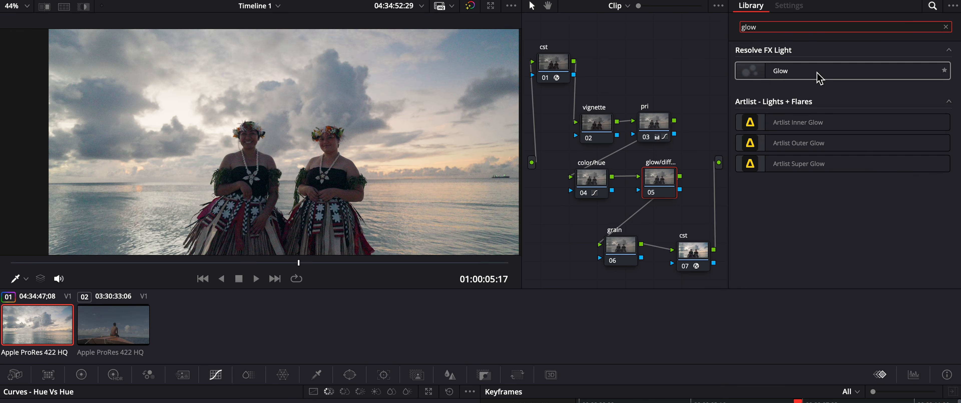
pyautogui.doubleClick(820, 71)
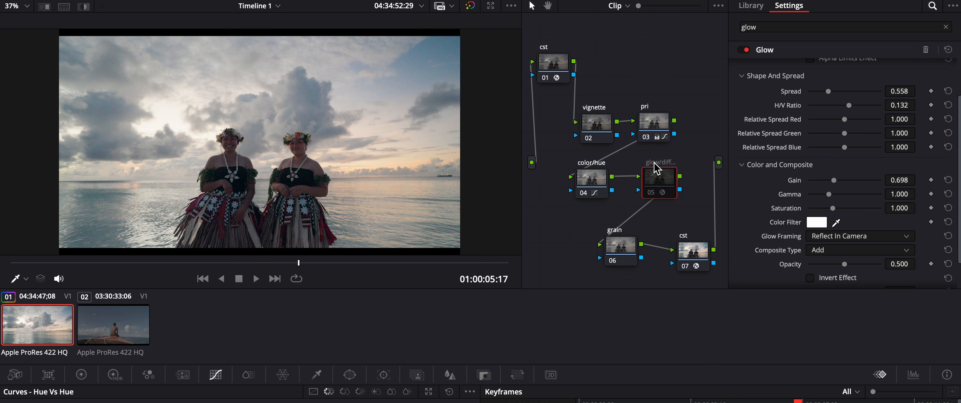
pyautogui.hotkey('ctrl', 'd')
pyautogui.hotkey('ctrl', 'd')
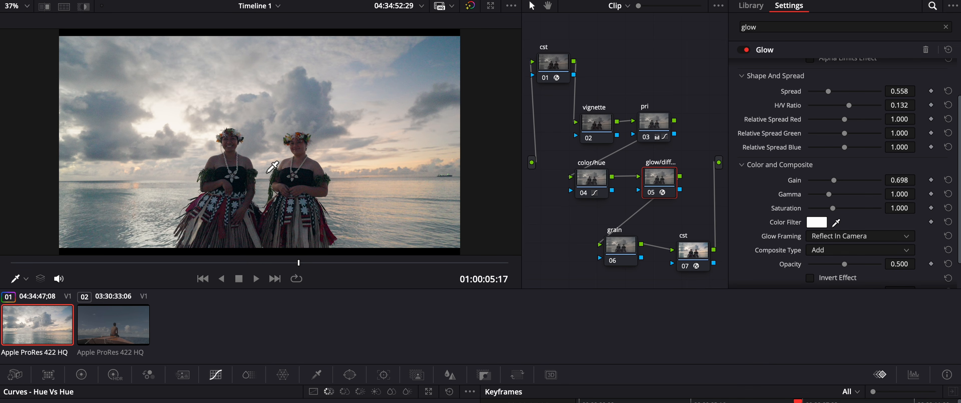
# Select the vignette node and clear the glow search from the effects library
pyautogui.click(595, 122)
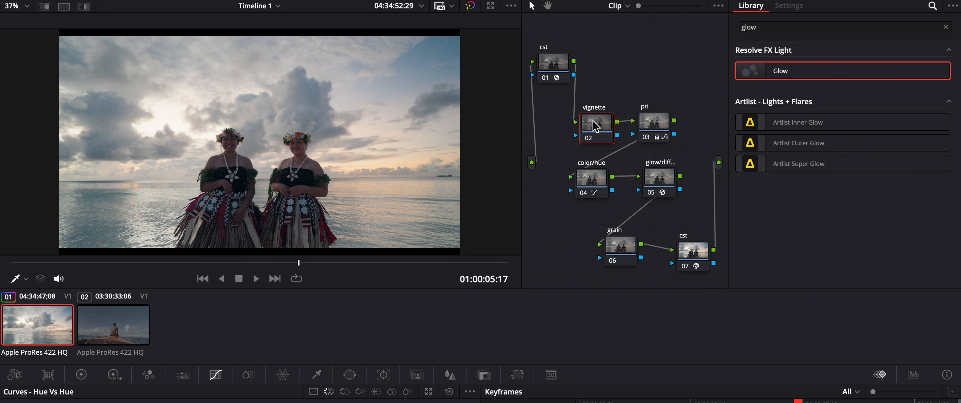
pyautogui.click(946, 27)
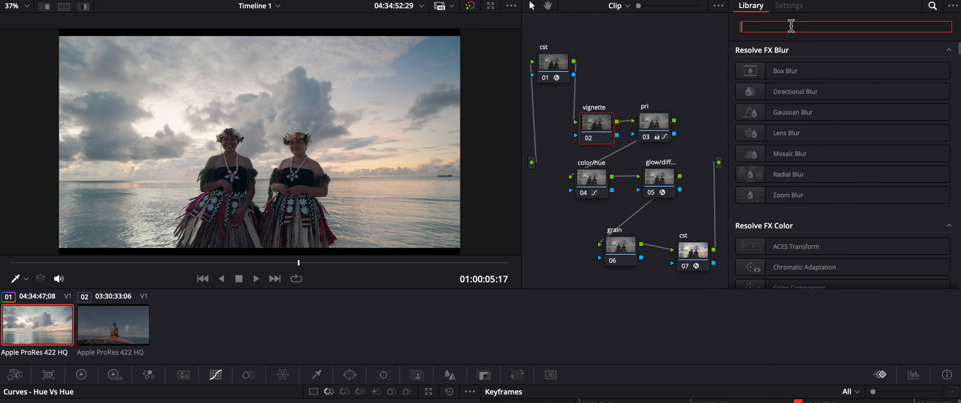
pyautogui.write('vigne')
pyautogui.press('BackSpace')
pyautogui.press('BackSpace')
pyautogui.press('BackSpace')
pyautogui.press('BackSpace')
# Add a circular window to the vignette node and stretch it into an oval spanning the frame's full width and height
pyautogui.click(350, 375)
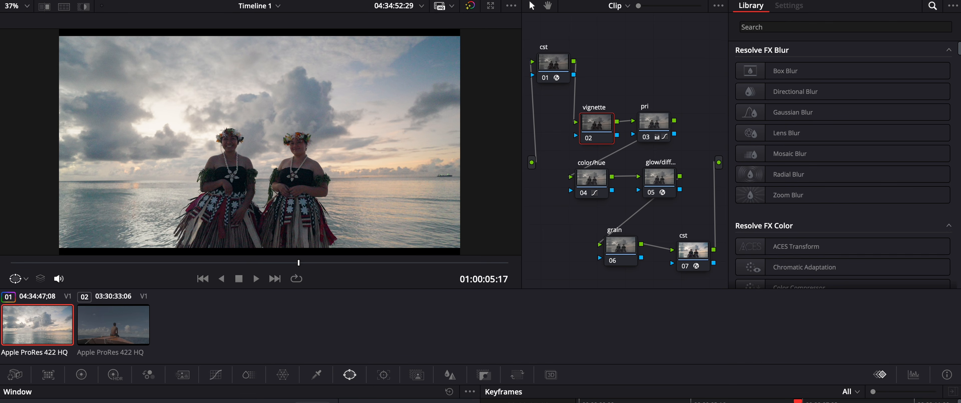
pyautogui.moveTo(324, 142); pyautogui.dragTo(467, 142)
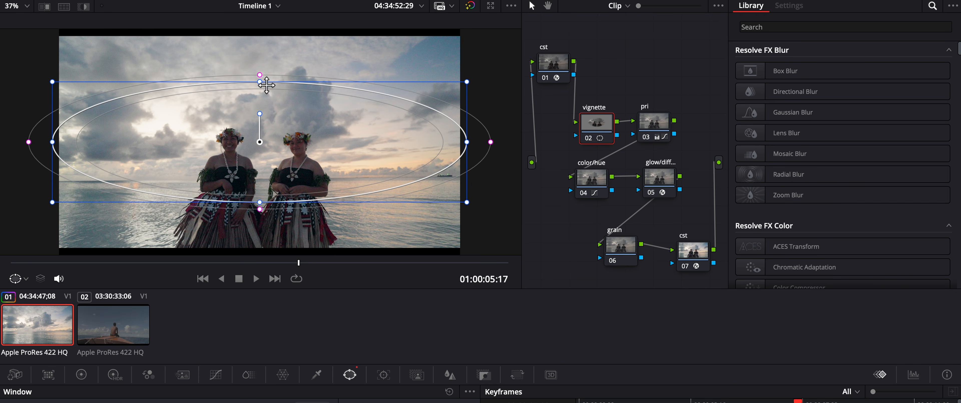
pyautogui.moveTo(261, 83); pyautogui.dragTo(260, 35)
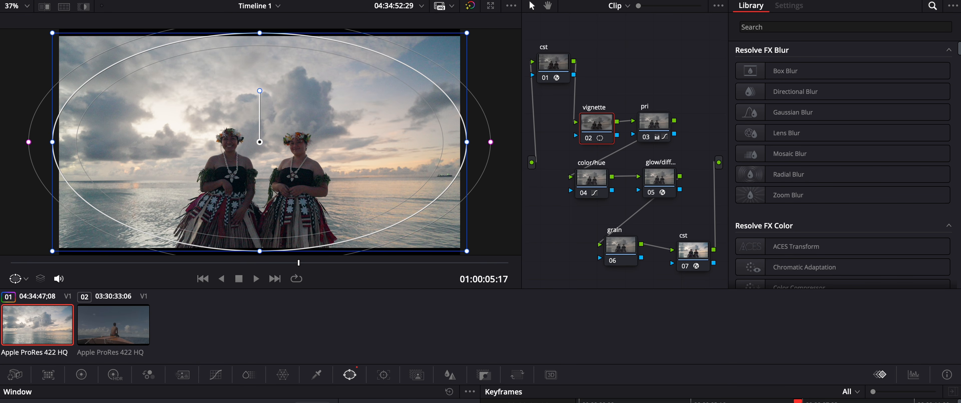
# Darken the vignette node's windowed area by pulling down the midtones of its custom curve
pyautogui.click(216, 374)
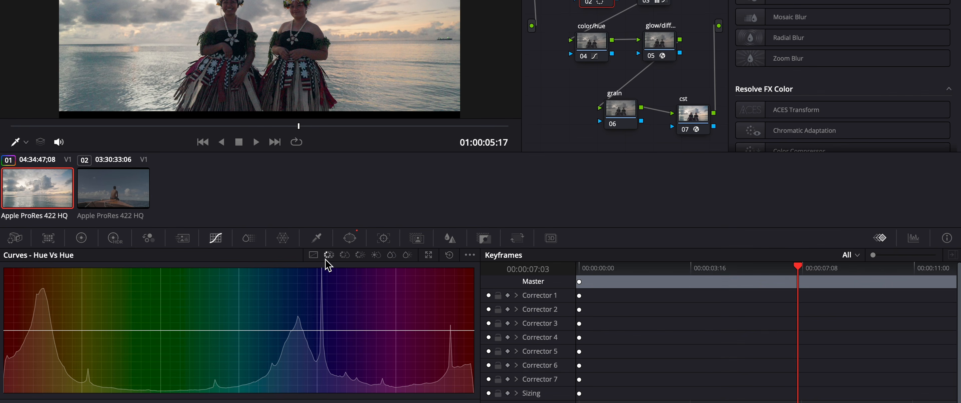
pyautogui.click(314, 255)
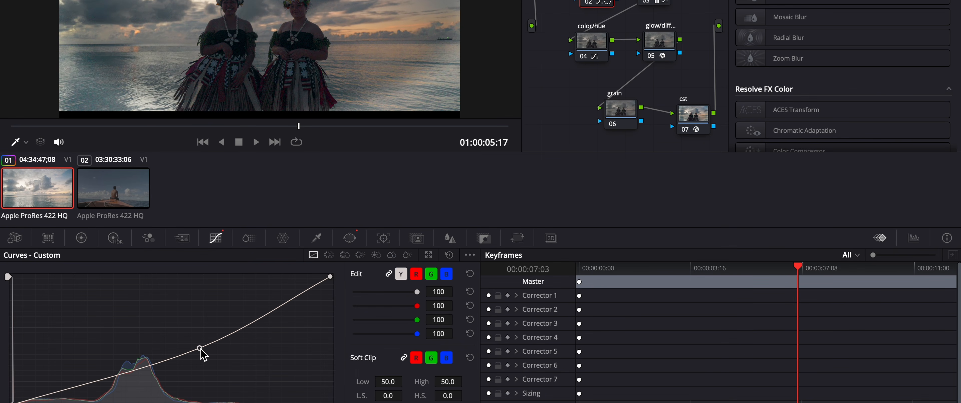
pyautogui.moveTo(193, 337); pyautogui.dragTo(200, 348)
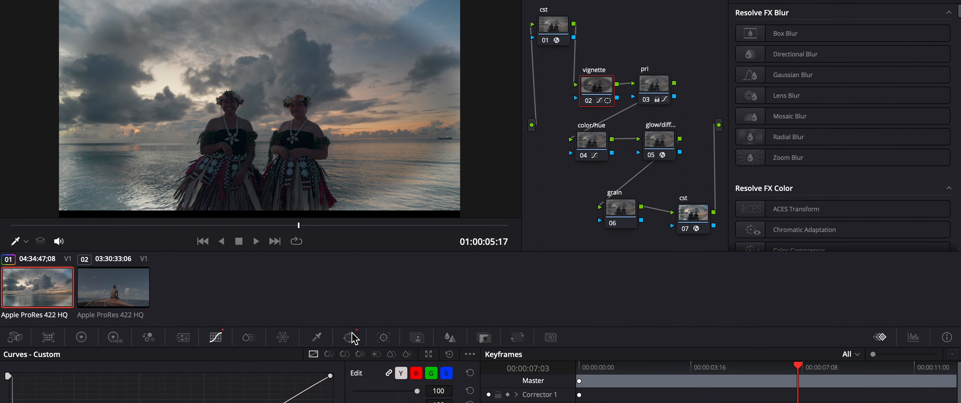
# Invert the vignette window to darken only outside the oval, adjust its edge softness, and move the color/hue node slightly closer to node 05
pyautogui.click(350, 237)
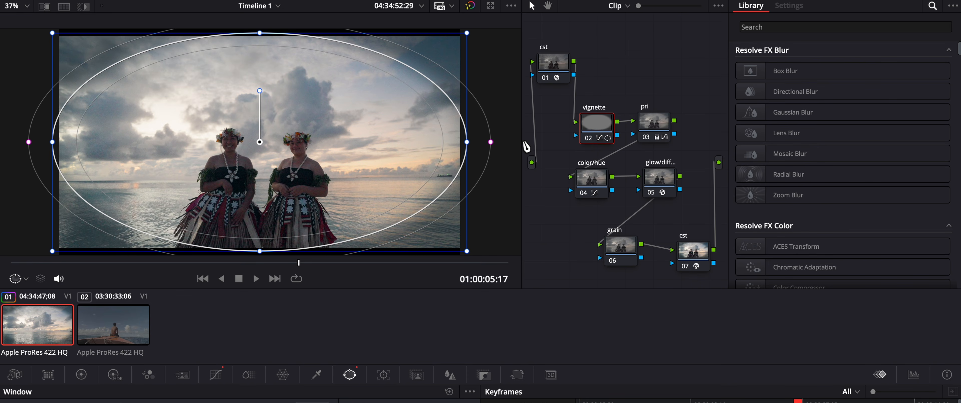
pyautogui.moveTo(500, 147); pyautogui.dragTo(468, 146)
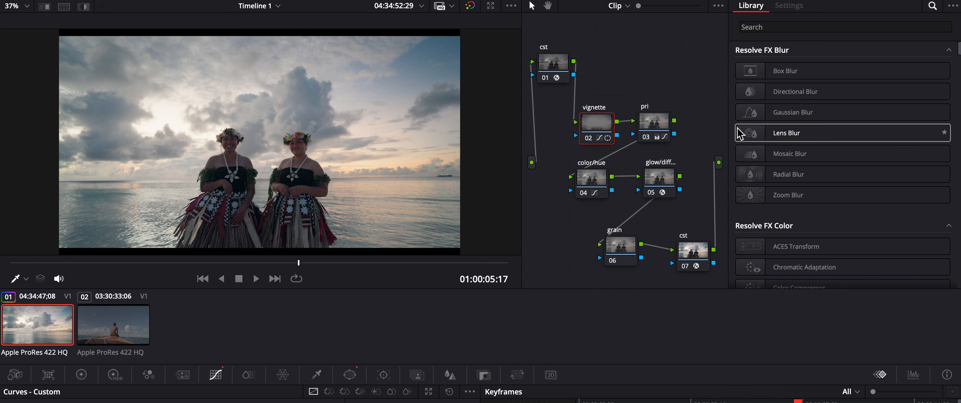
pyautogui.moveTo(590, 195); pyautogui.dragTo(598, 194)
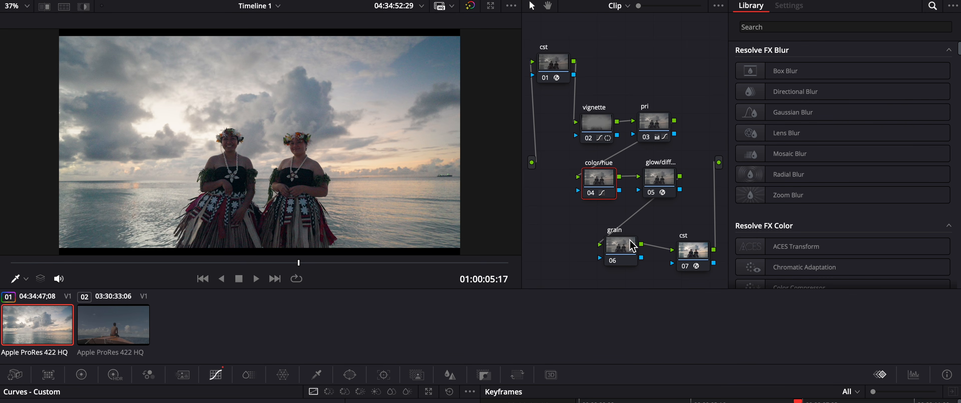
# Add the Film Grain effect with the 16mm preset to the grain node and inspect the grain on the two women
pyautogui.click(621, 249)
pyautogui.click(792, 27)
pyautogui.write('grain')
pyautogui.doubleClick(794, 71)
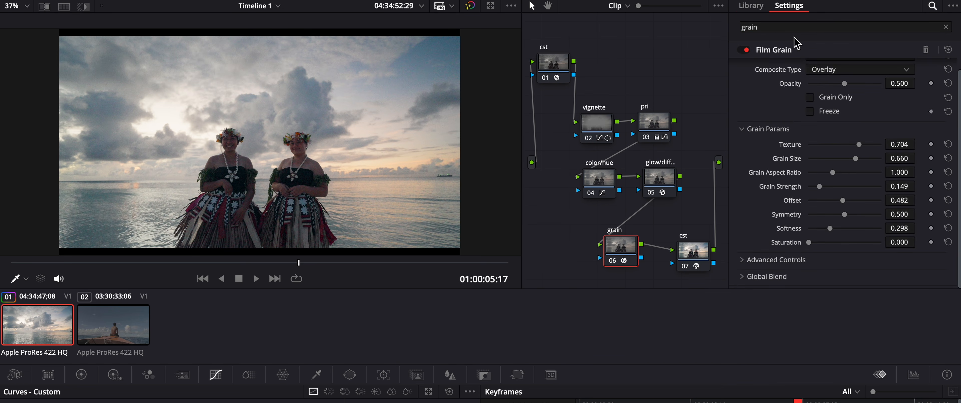
pyautogui.scroll(1, 796, 142)
pyautogui.scroll(3, 274, 181)
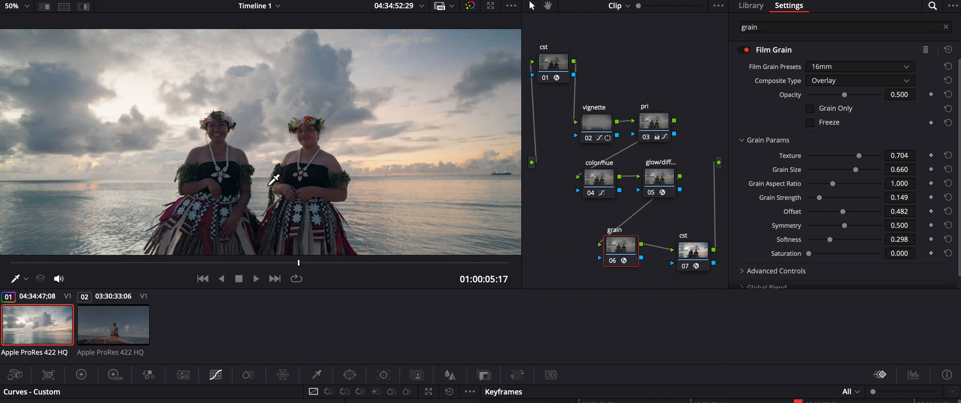
pyautogui.scroll(2, 275, 181)
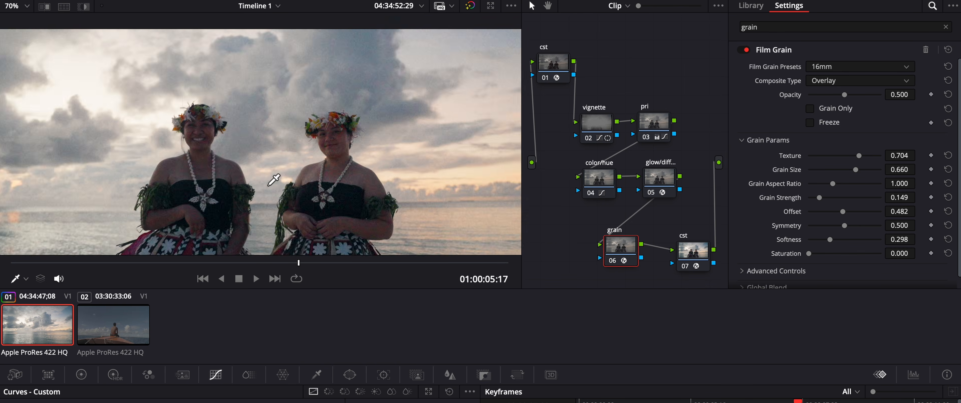
# Zoom in on the two women and compare the image with and without the grain node
pyautogui.scroll(2, 274, 180)
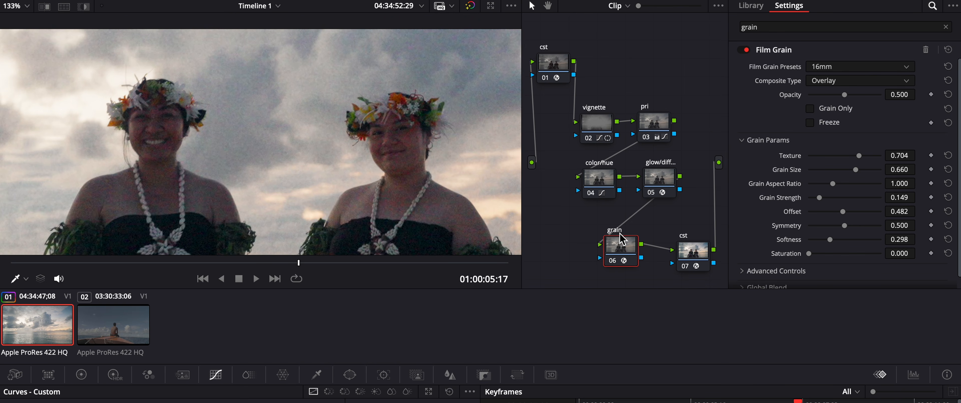
pyautogui.press('super+d')
pyautogui.press('super+d')
# Try the 35mm and 35mm 200T film grain presets, settle on 35mm 400T, and keep the Overlay composite type
pyautogui.click(855, 68)
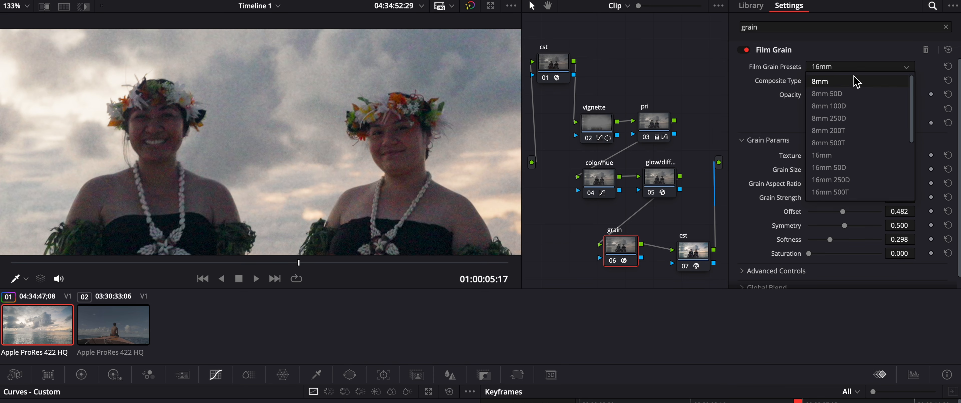
pyautogui.scroll(-5, 839, 183)
pyautogui.click(852, 154)
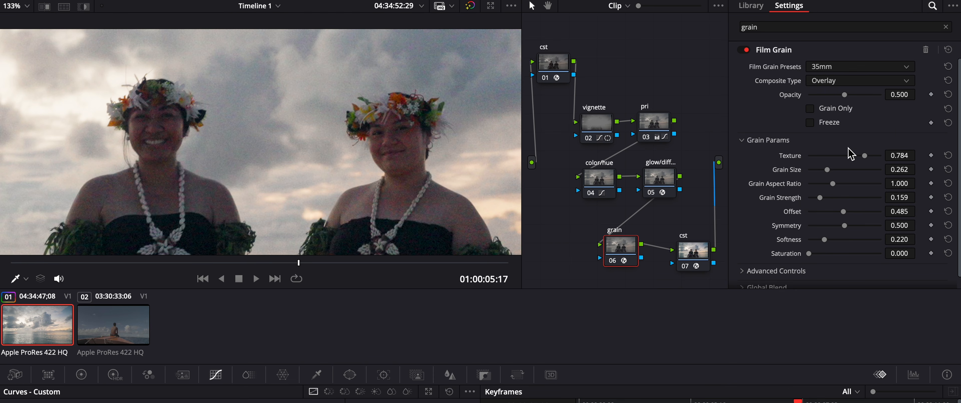
pyautogui.click(846, 80)
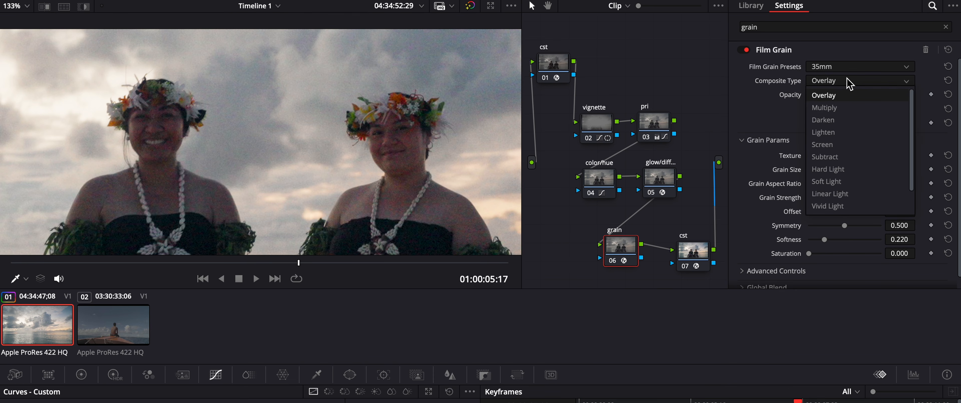
pyautogui.click(789, 95)
pyautogui.click(854, 68)
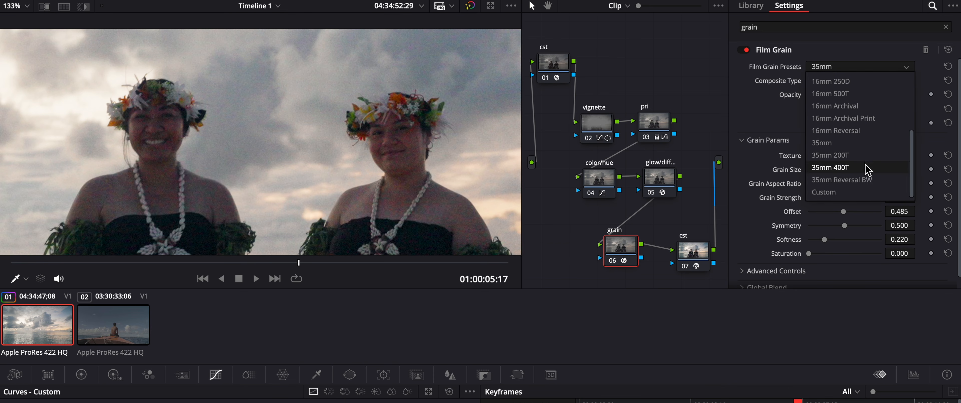
pyautogui.click(859, 156)
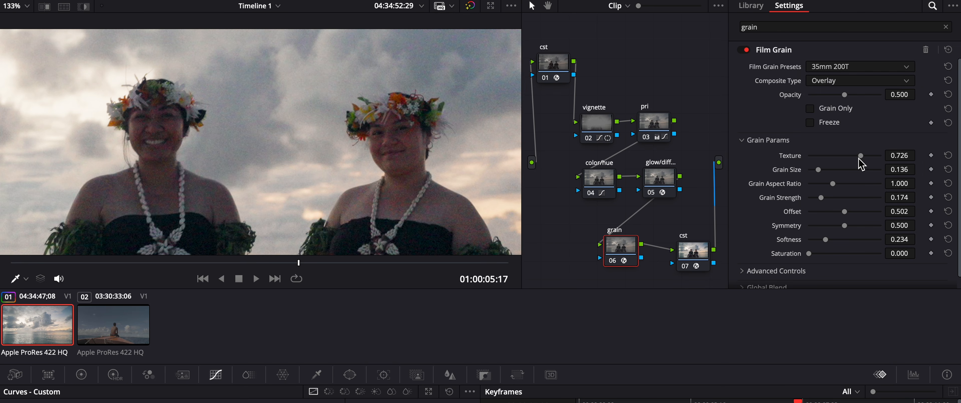
pyautogui.click(846, 67)
pyautogui.click(840, 167)
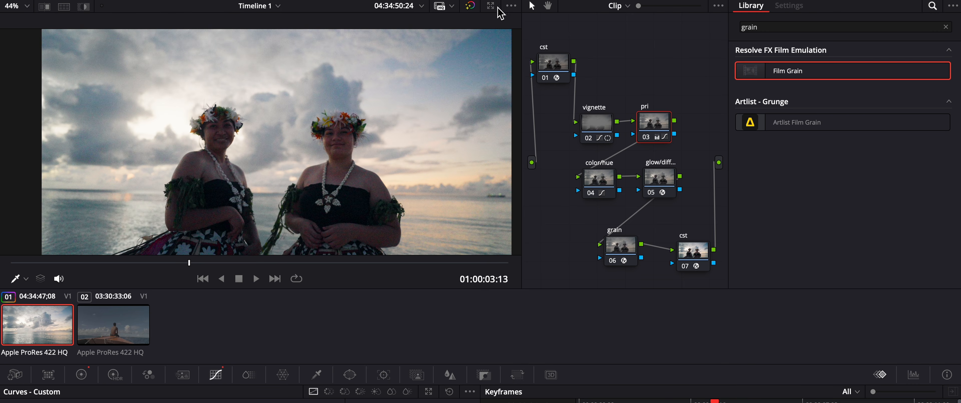
# Bypass the whole grade and restore it to compare the shot before and after
pyautogui.click(470, 6)
pyautogui.click(473, 6)
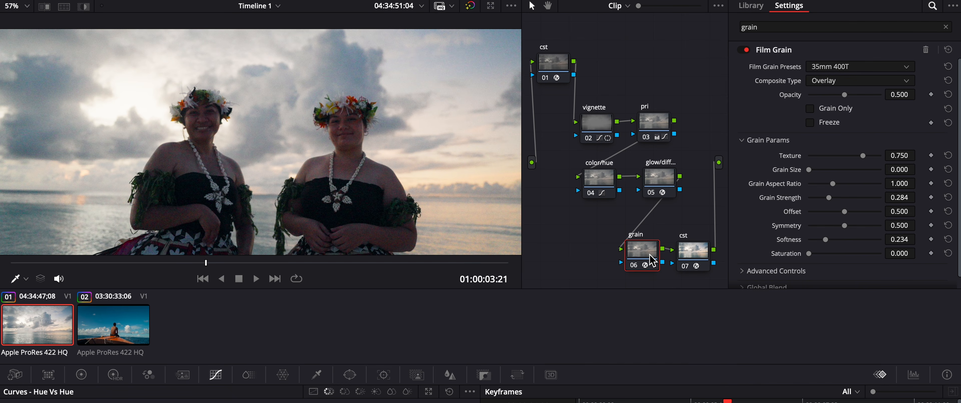
# Rearrange the color/hue and glow nodes lower in the node graph to make room below the vignette node
pyautogui.click(686, 216)
pyautogui.moveTo(603, 180); pyautogui.dragTo(574, 224)
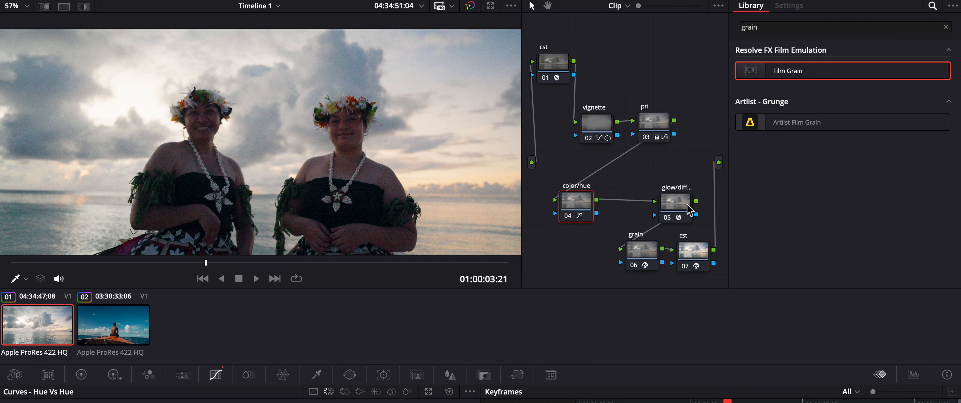
pyautogui.moveTo(688, 205); pyautogui.dragTo(598, 258)
pyautogui.moveTo(579, 204); pyautogui.dragTo(670, 213)
# Add a parallel node beneath the vignette node and label it mask
pyautogui.click(597, 137)
pyautogui.hotkey('alt', 'l')
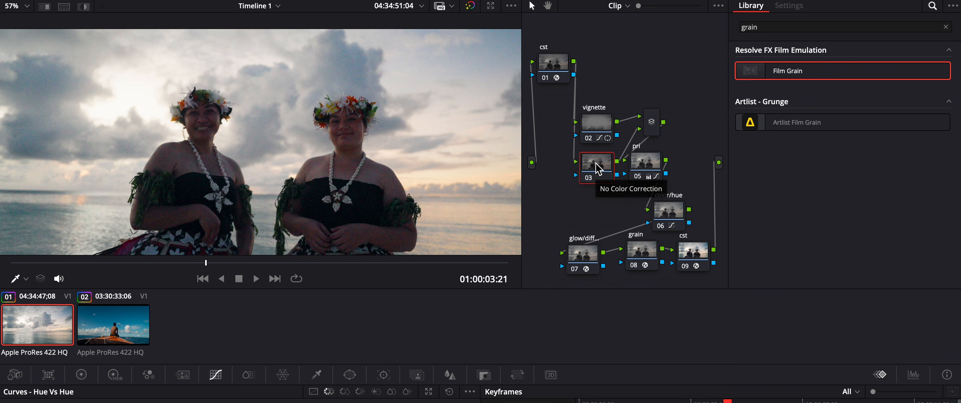
pyautogui.write('mask')
pyautogui.press('Return')
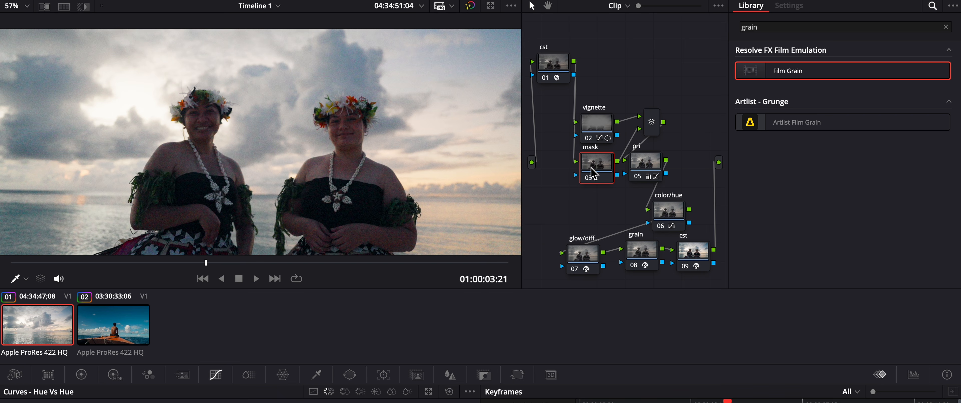
# Create and track an AI Magic Mask of the two women on the mask node, and hide the mask overlay
pyautogui.click(418, 376)
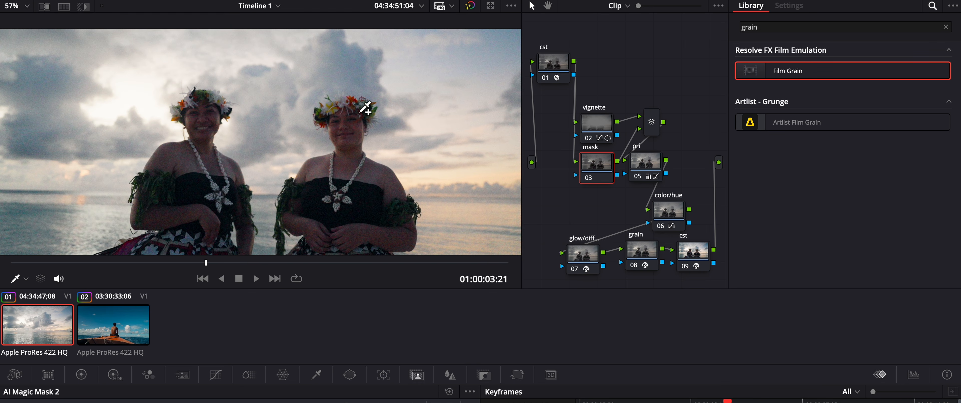
pyautogui.click(348, 133)
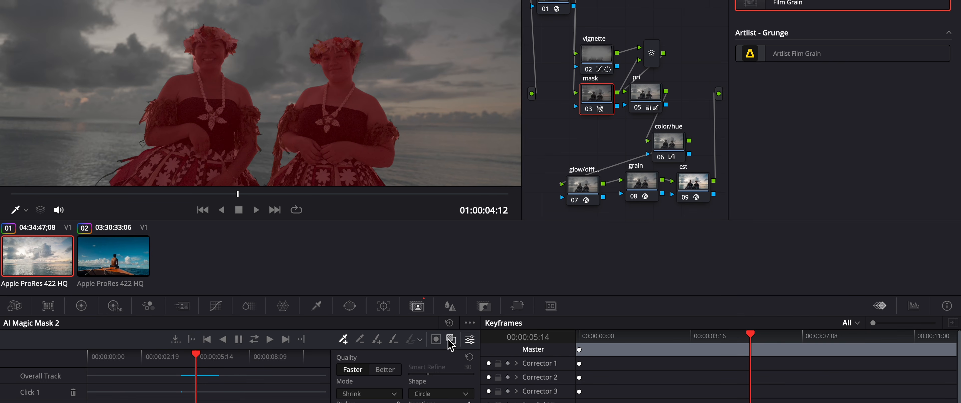
pyautogui.click(450, 340)
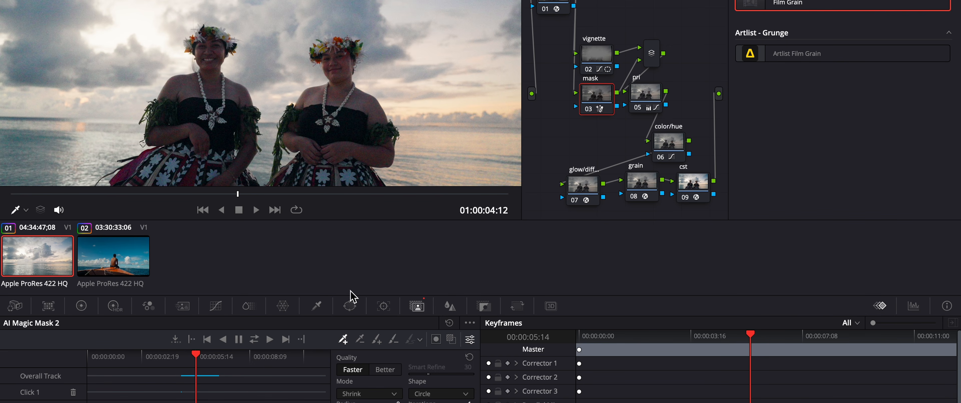
# Brighten the two masked women by raising the upper midtones of the mask node's custom curve
pyautogui.click(215, 306)
pyautogui.click(317, 323)
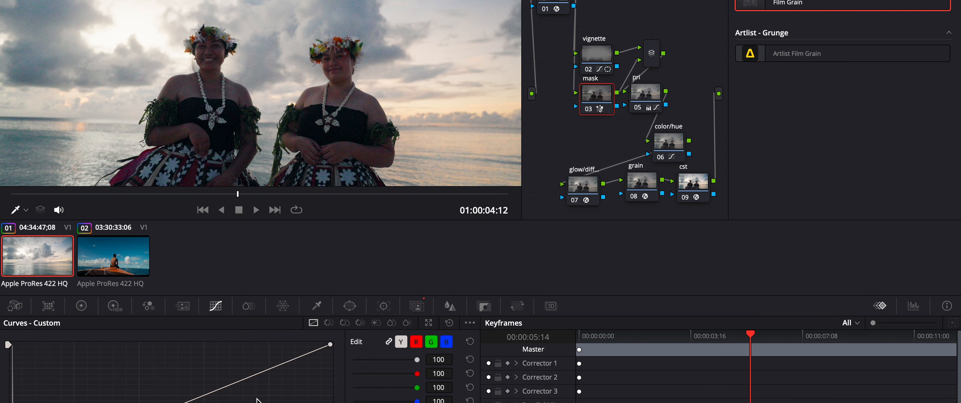
pyautogui.moveTo(240, 381); pyautogui.dragTo(235, 373)
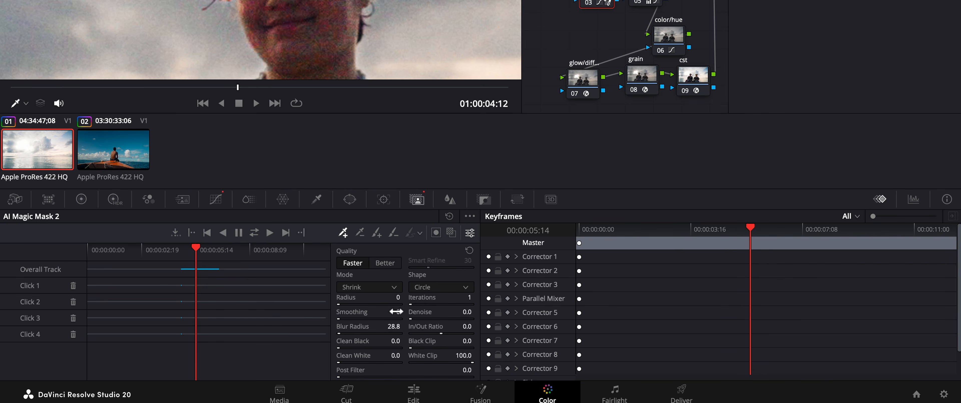
# Slightly lower the mask node's blue gain in the primaries and compare the women with the node off and on
pyautogui.click(216, 199)
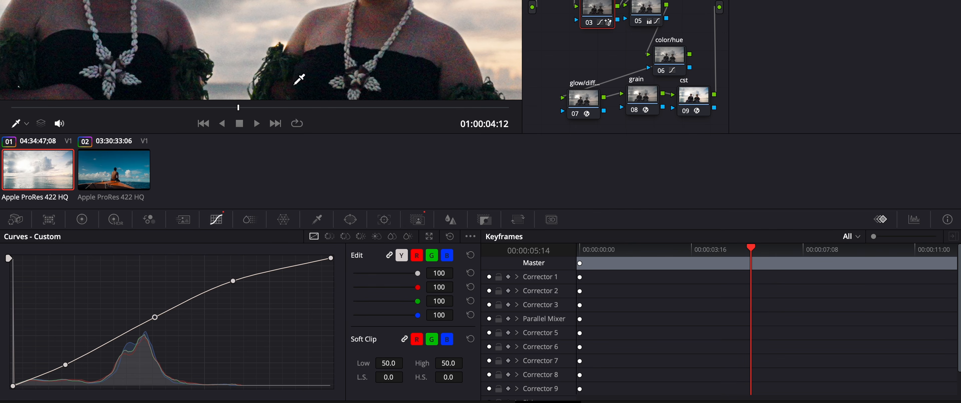
pyautogui.click(82, 220)
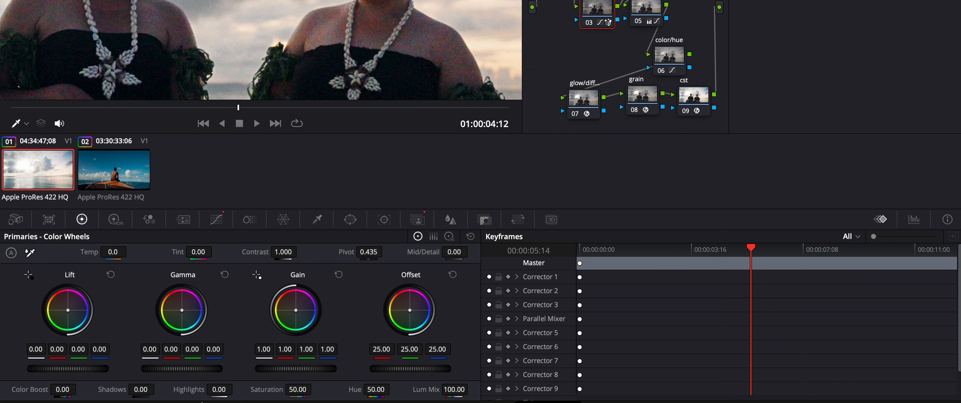
pyautogui.moveTo(328, 348); pyautogui.dragTo(327, 348)
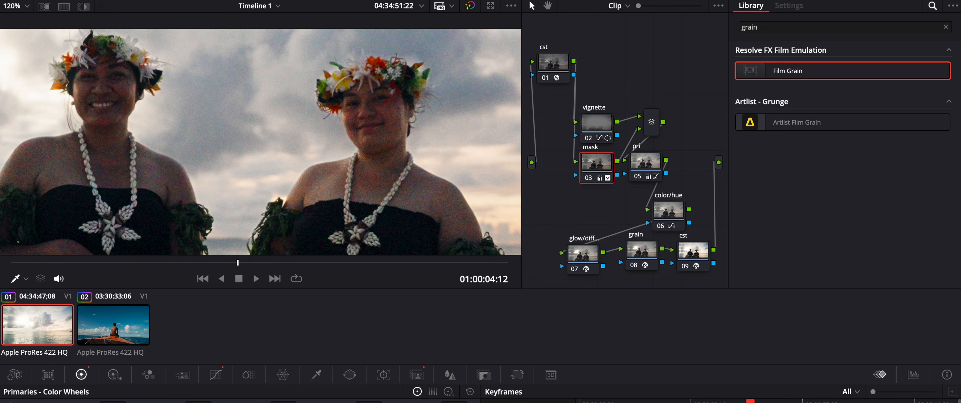
pyautogui.scroll(-6, 369, 131)
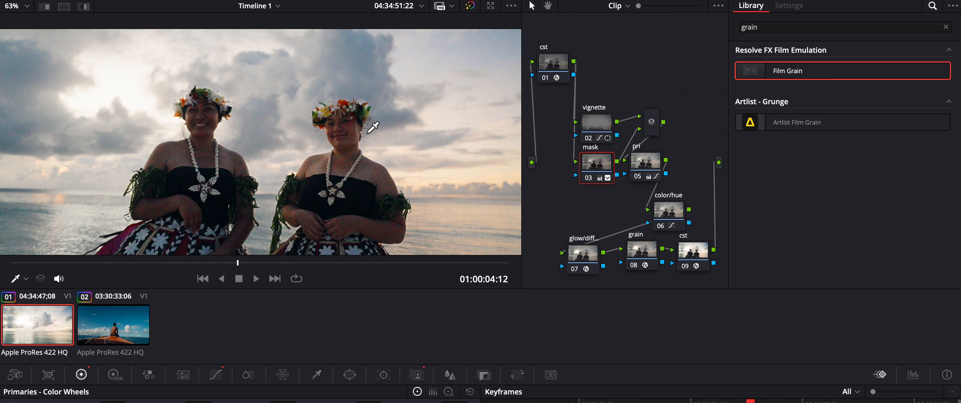
pyautogui.scroll(-3, 373, 127)
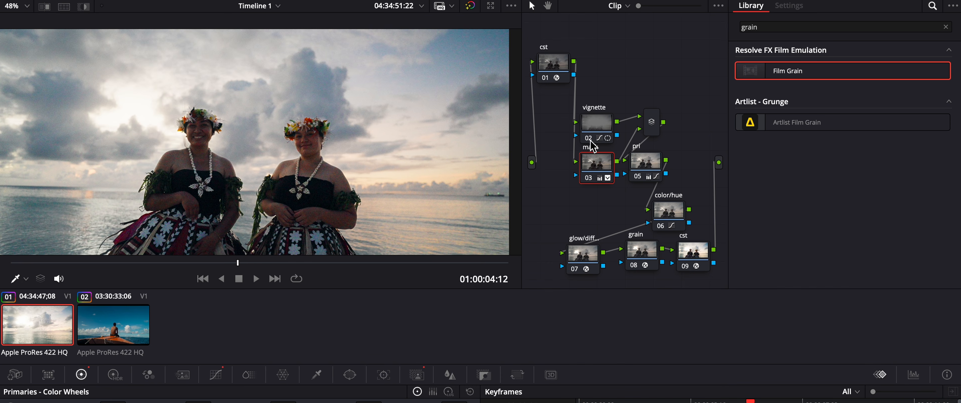
pyautogui.hotkey('ctrl', 'd')
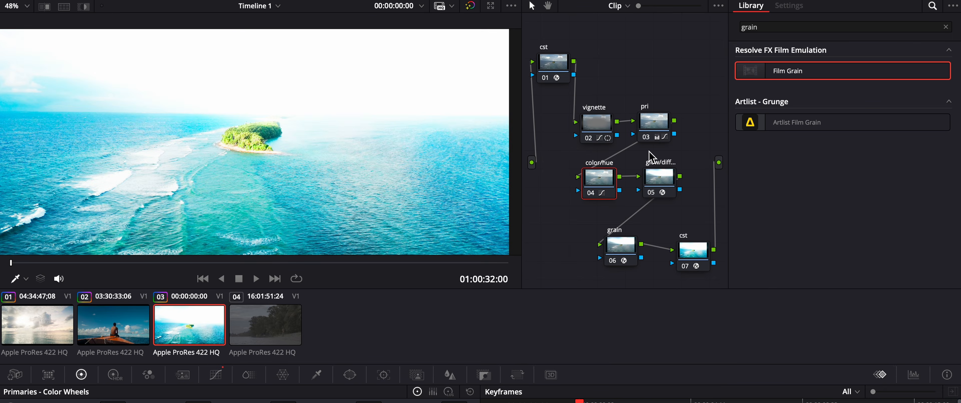
# Set the first cst node of the island clip to DJI D-Gamut input color space and DJI D-Log input gamma
pyautogui.click(553, 62)
pyautogui.click(868, 81)
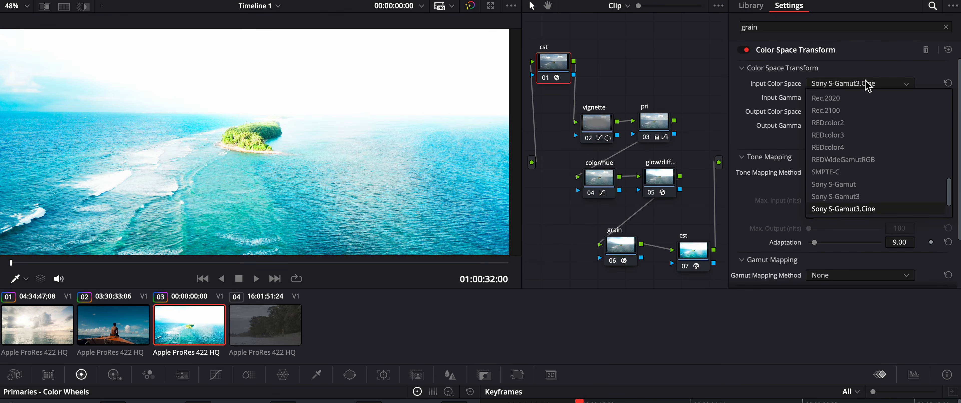
pyautogui.scroll(3, 857, 160)
pyautogui.scroll(-6, 858, 161)
pyautogui.click(859, 99)
pyautogui.click(861, 97)
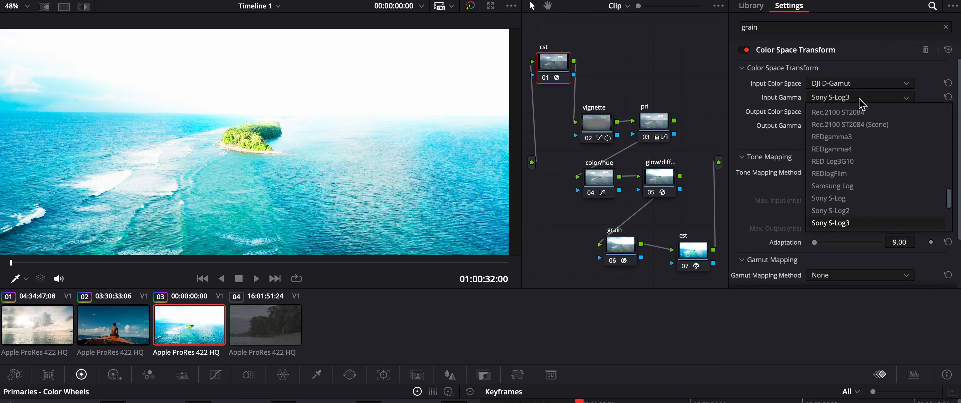
pyautogui.scroll(-3, 857, 163)
pyautogui.scroll(10, 858, 164)
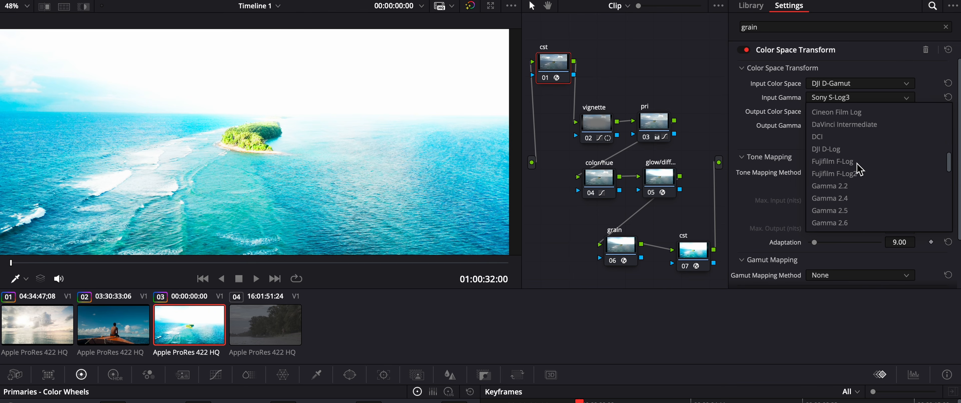
pyautogui.click(852, 161)
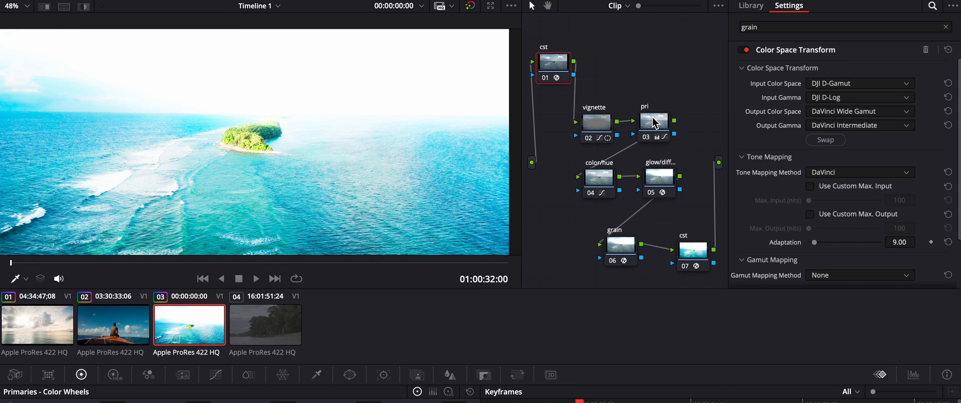
# Bring down the island clip's brightness on the pri node with its custom curve and color wheels, and play back the result
pyautogui.click(656, 123)
pyautogui.click(216, 374)
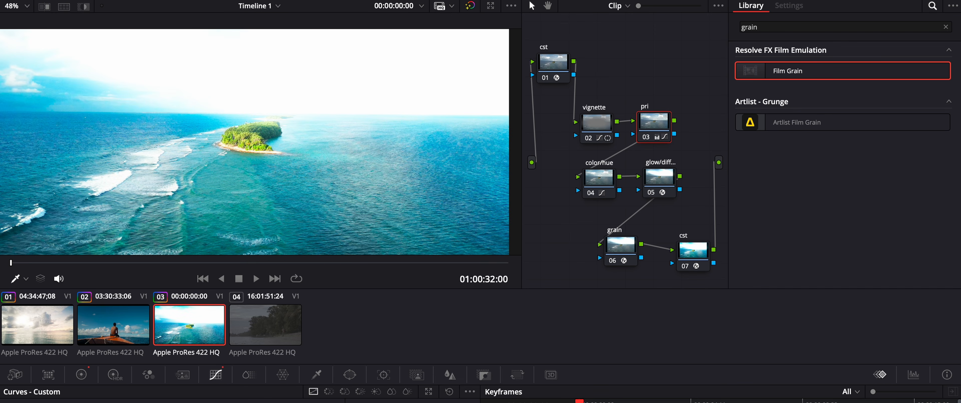
pyautogui.click(86, 374)
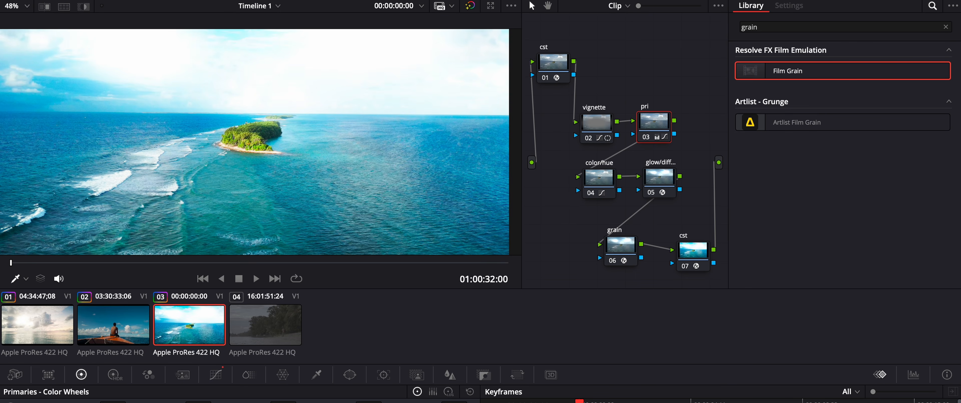
pyautogui.press('super+z')
pyautogui.press('super+shift+z')
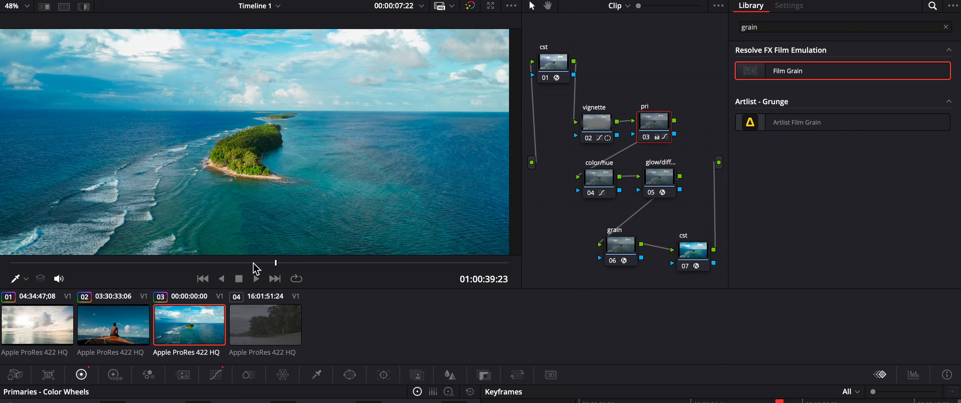
pyautogui.press('space')
pyautogui.press('space')
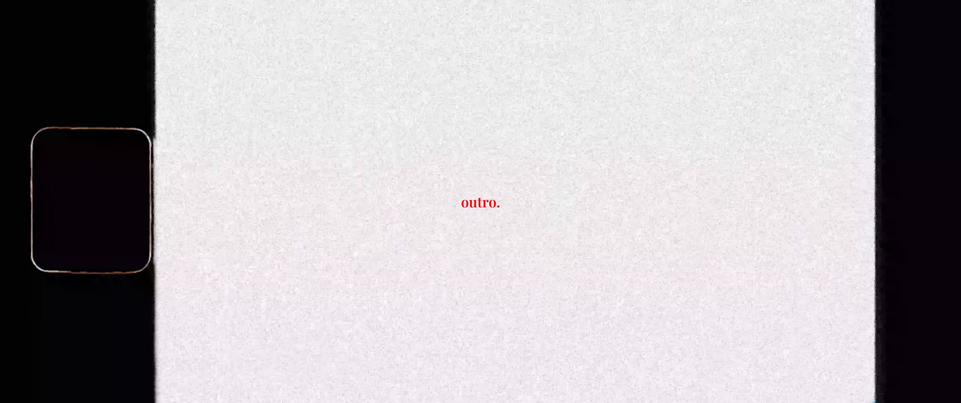